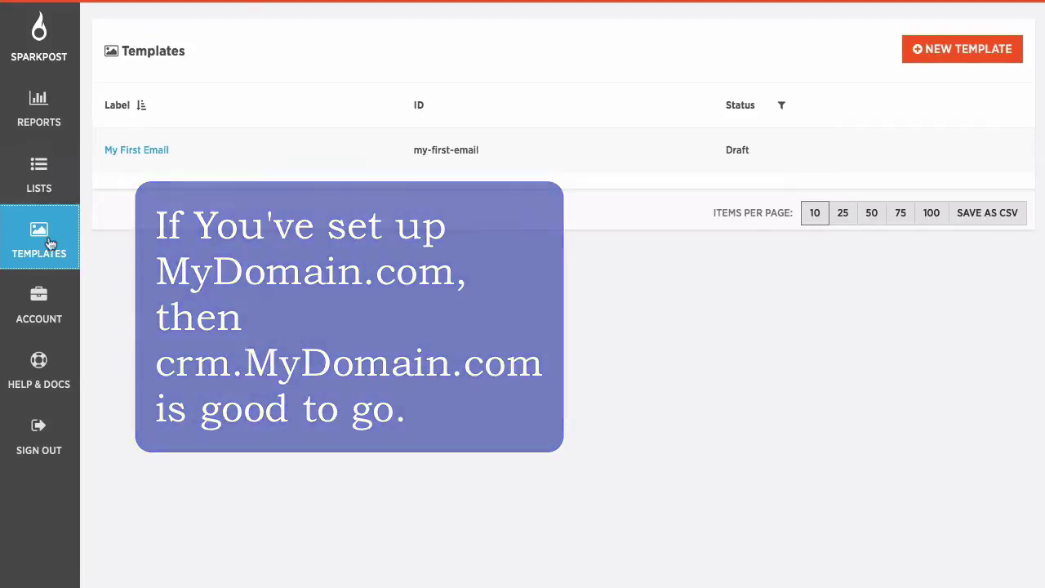
left_click(42, 299)
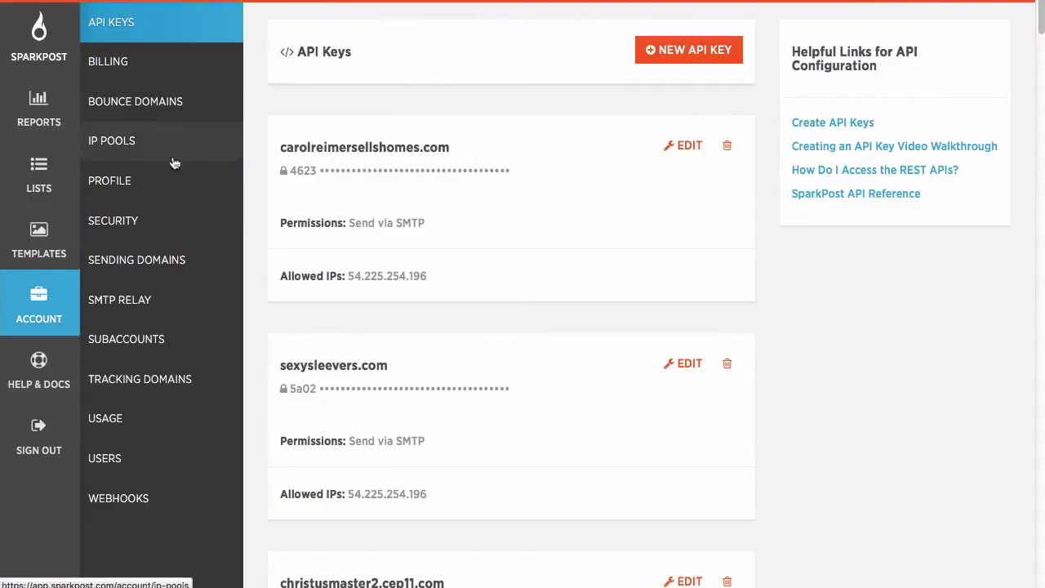
left_click(142, 264)
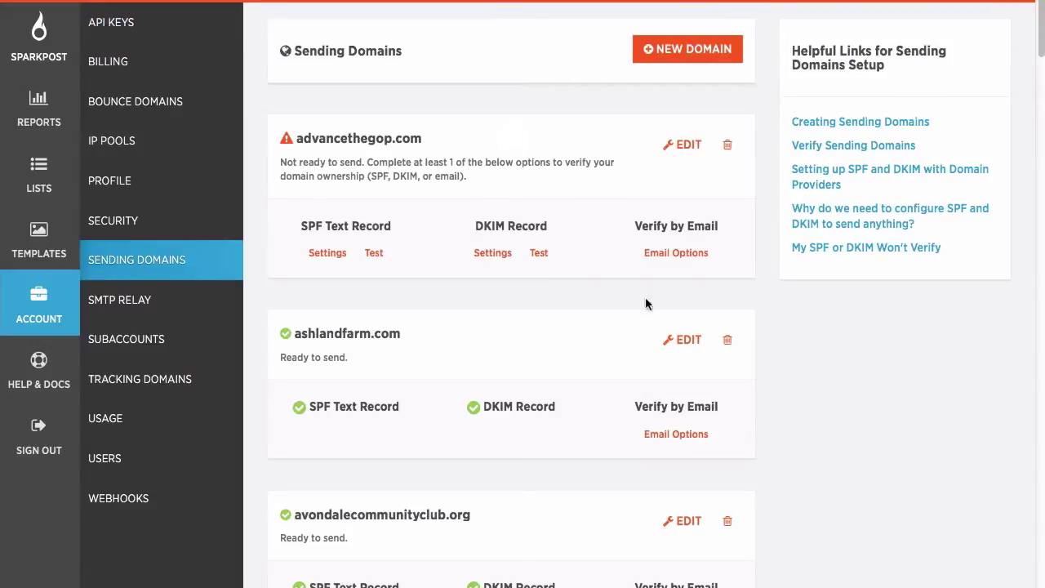
scroll(970, 100, "down", 5)
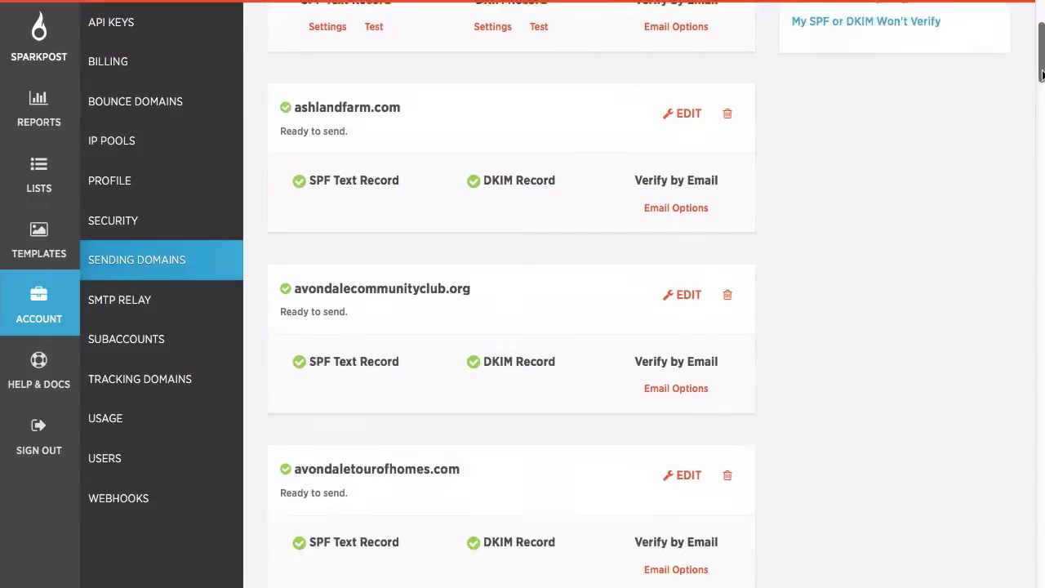
scroll(511, 294, "down", 8)
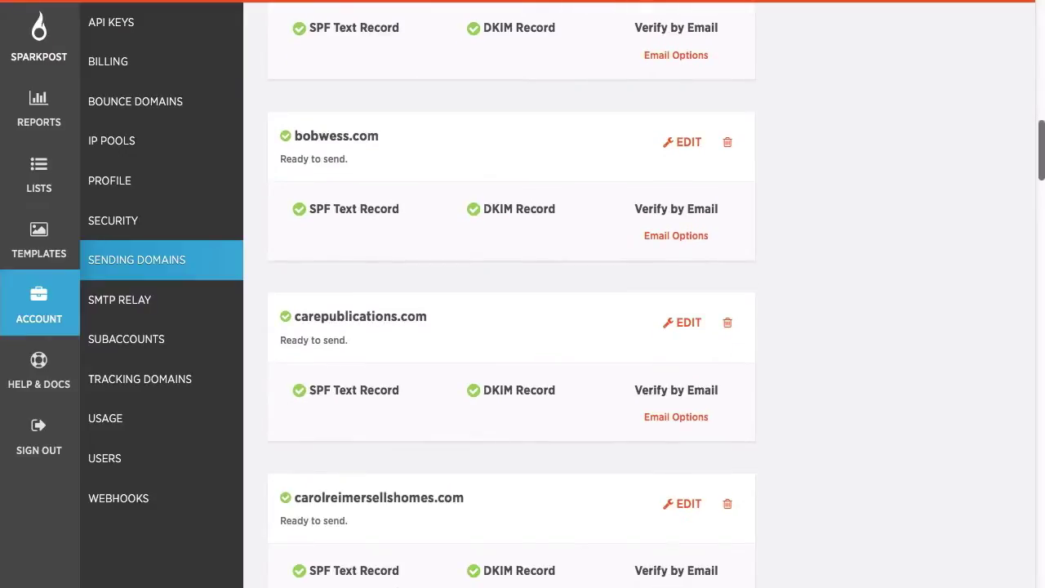
scroll(511, 293, "down", 13)
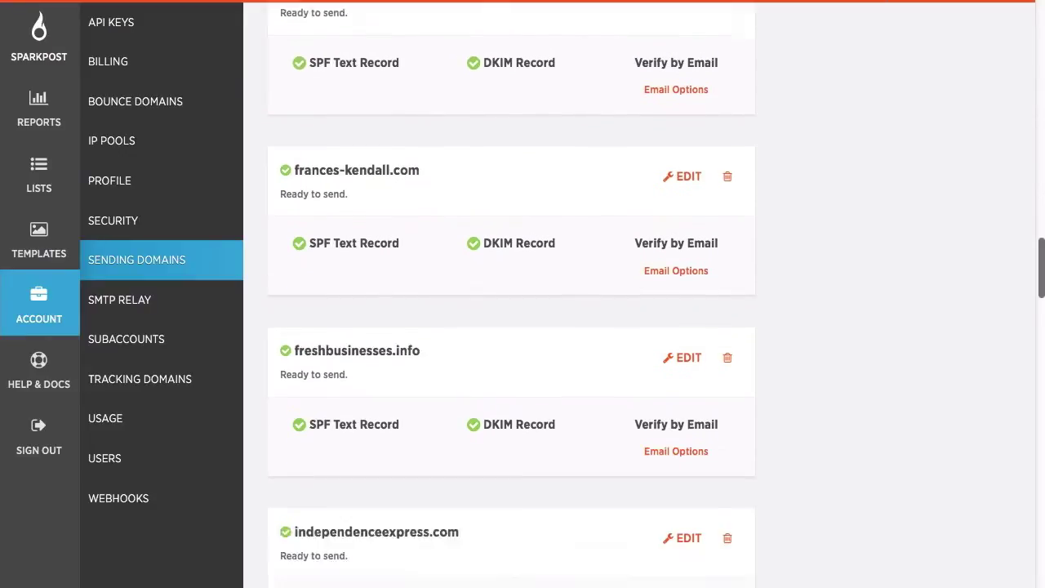
scroll(511, 294, "down", 6)
scroll(511, 294, "down", 9)
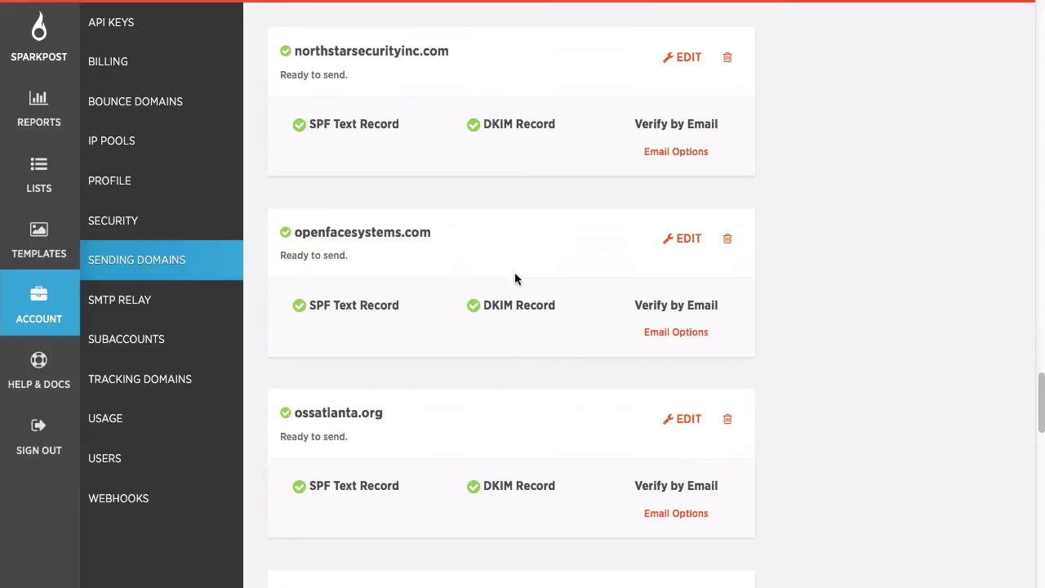
left_click(44, 303)
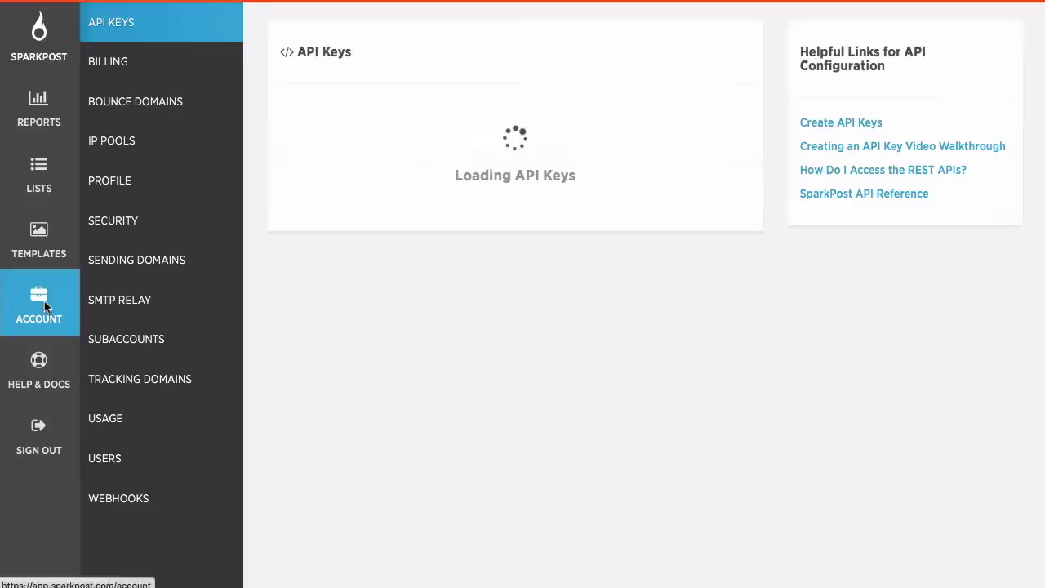
- Show SparkPost's SMTP relay connection details from the Account submenu
left_click(131, 310)
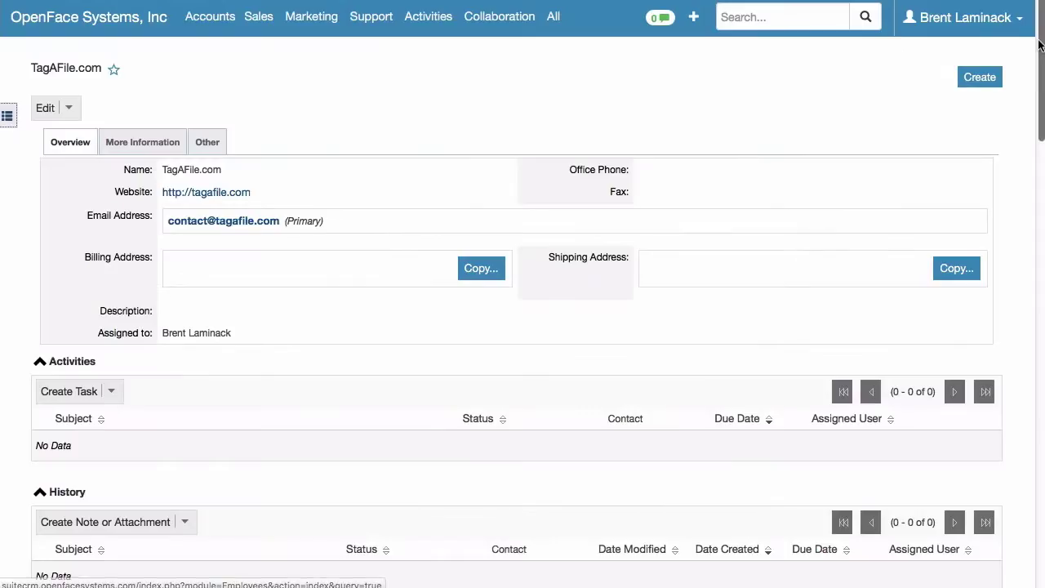
- Go to SuiteCRM's Admin area and open Email Settings, currently smtp.gmail.com on port 587
left_click(971, 18)
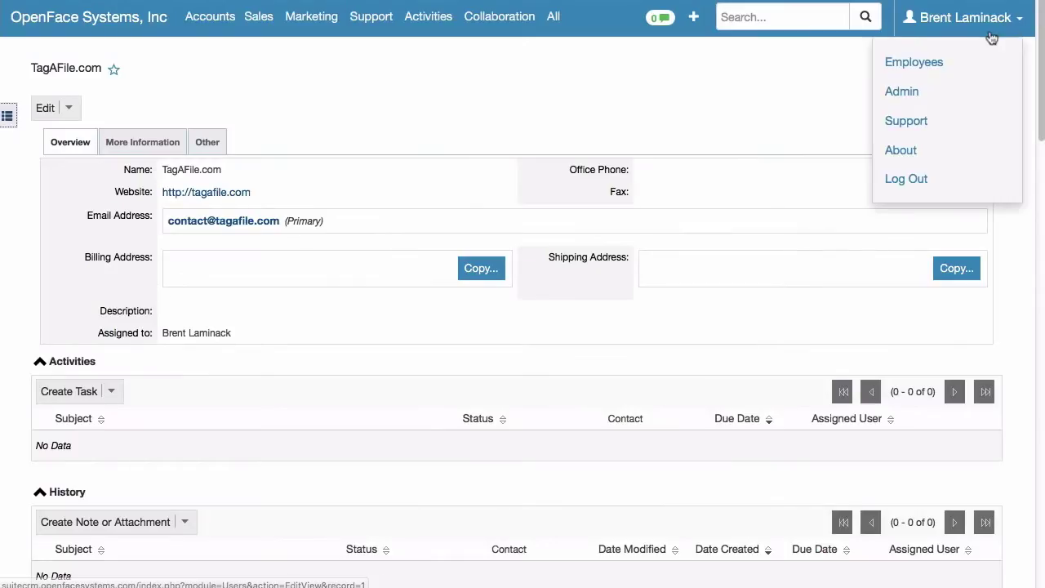
left_click(905, 96)
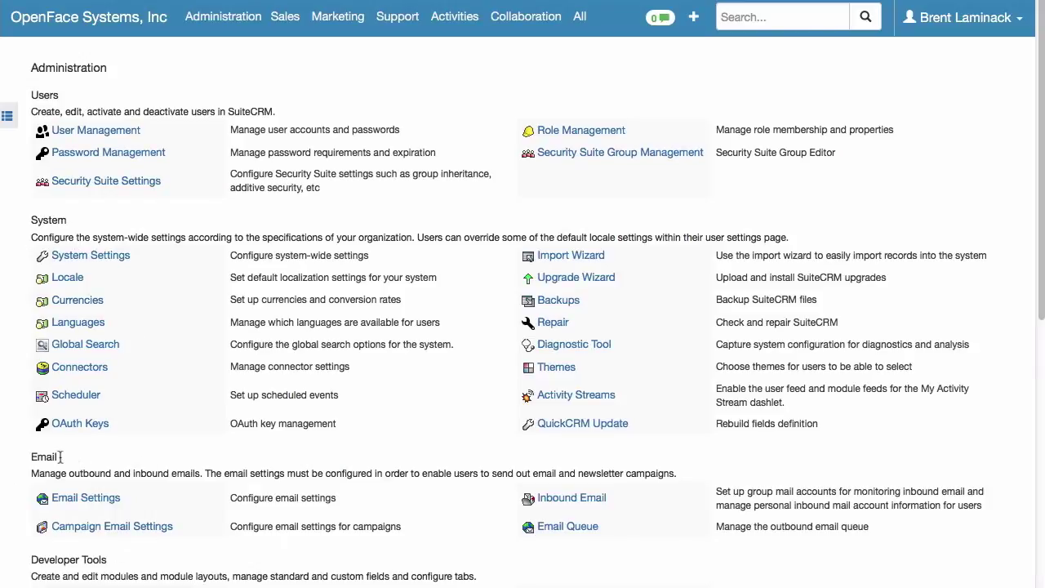
left_click(94, 500)
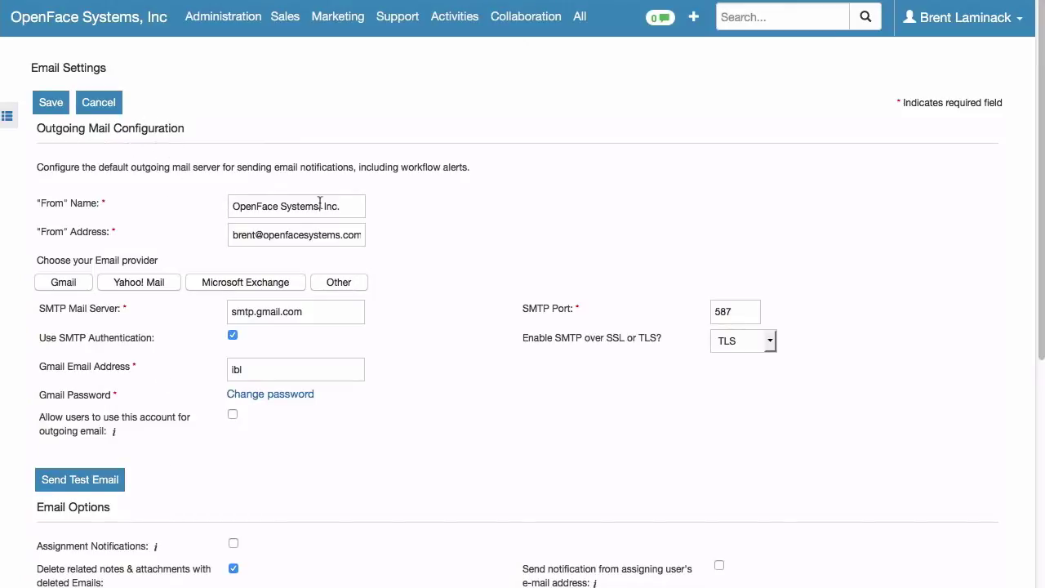
- Check the From Name, then switch the email provider from Gmail to Other
left_click(354, 209)
left_click_drag(353, 209, 220, 207)
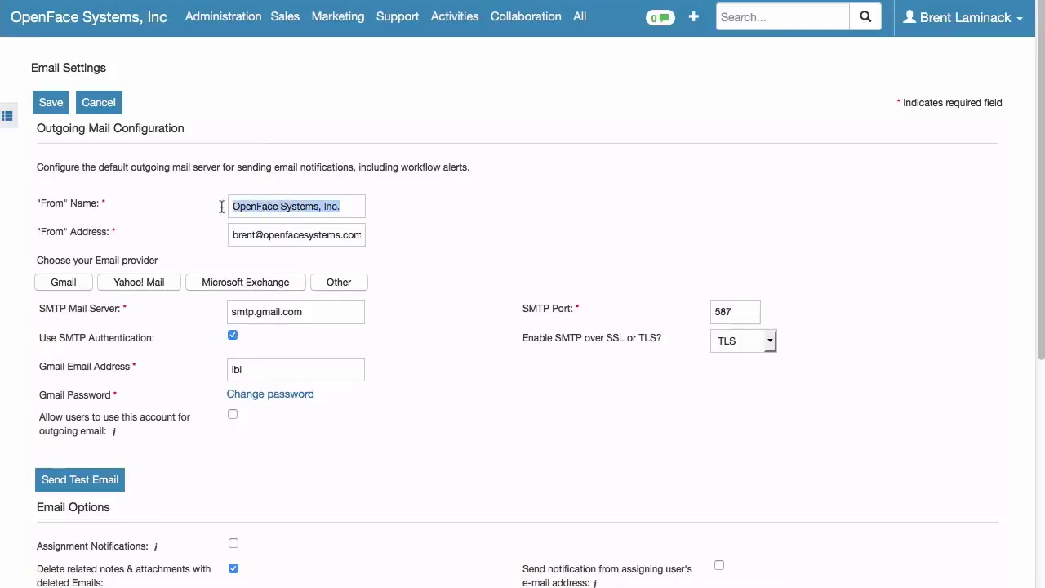
left_click(357, 211)
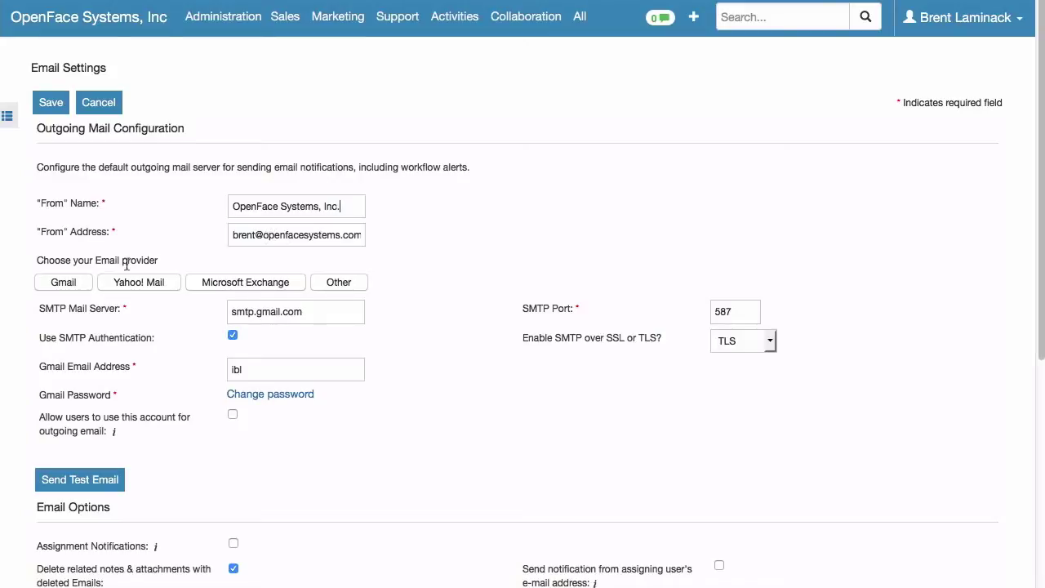
left_click(338, 286)
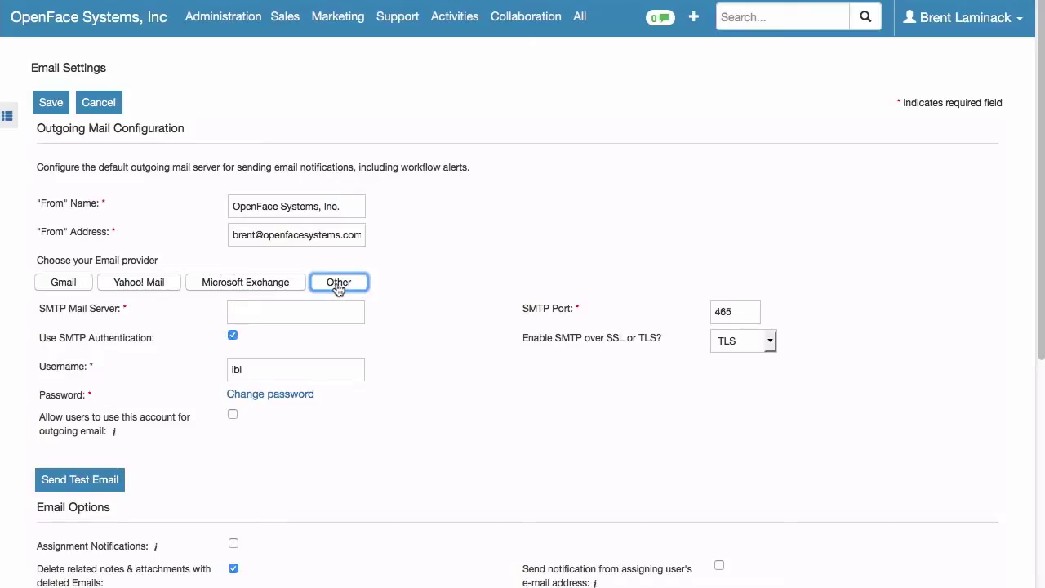
left_click(299, 308)
- Paste smtp.sparkpostmail.com from SparkPost into SMTP Mail Server and clear the old username
key("ctrl+Tab")
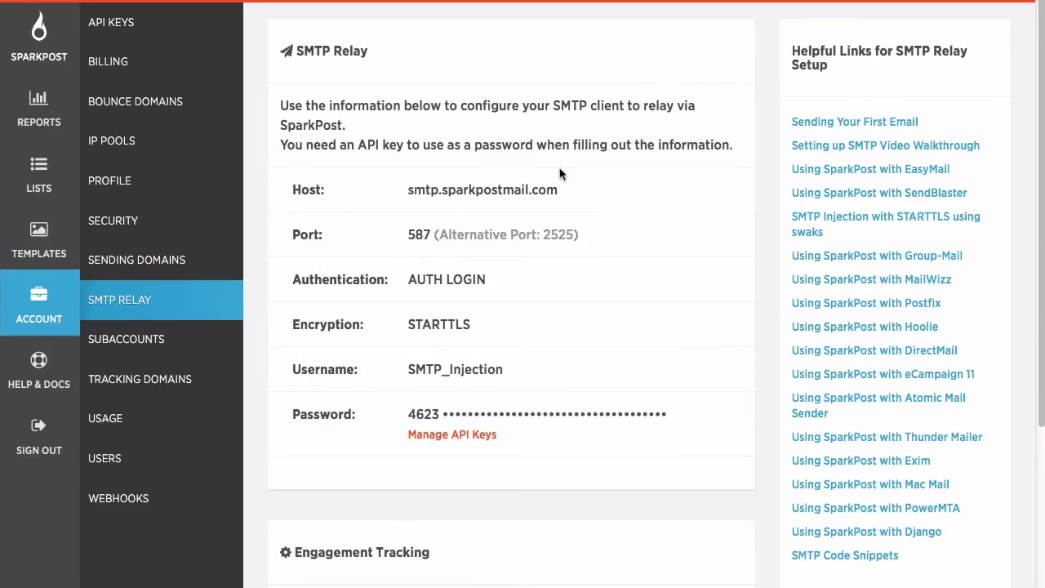
left_click_drag(565, 201, 408, 202)
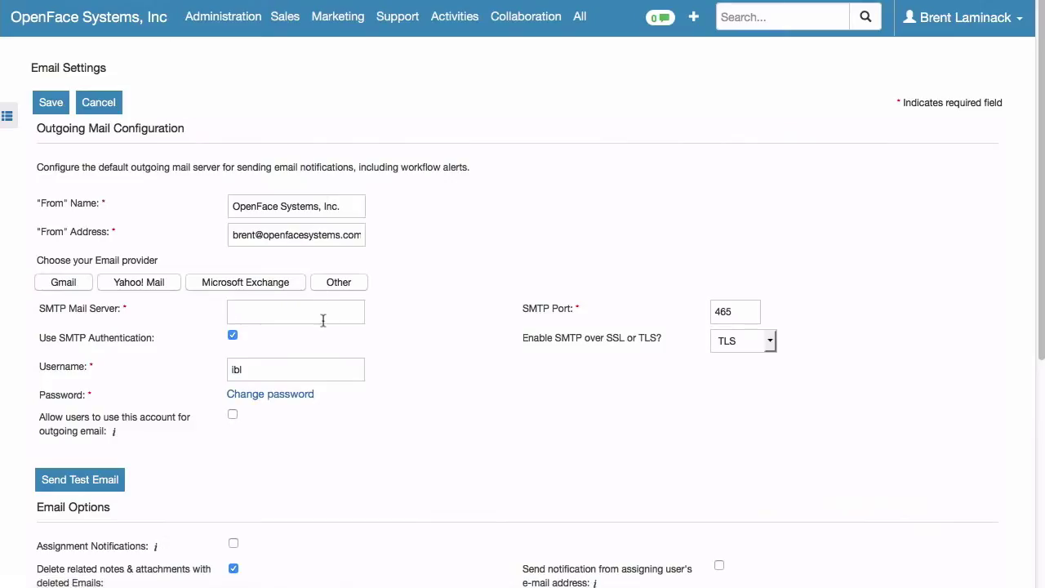
type("smtp.sparkpostmail.com")
left_click(235, 333)
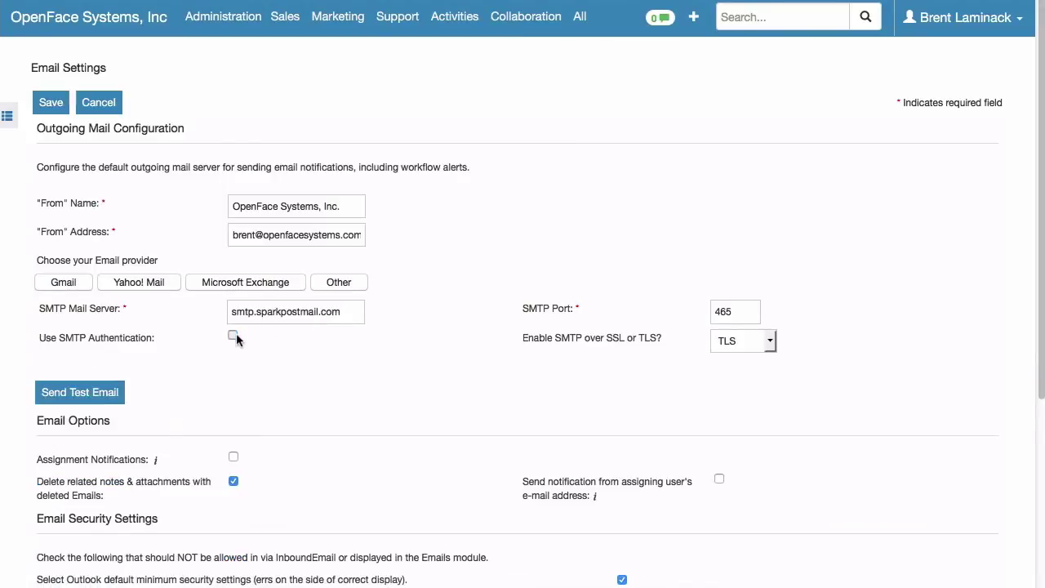
left_click(236, 333)
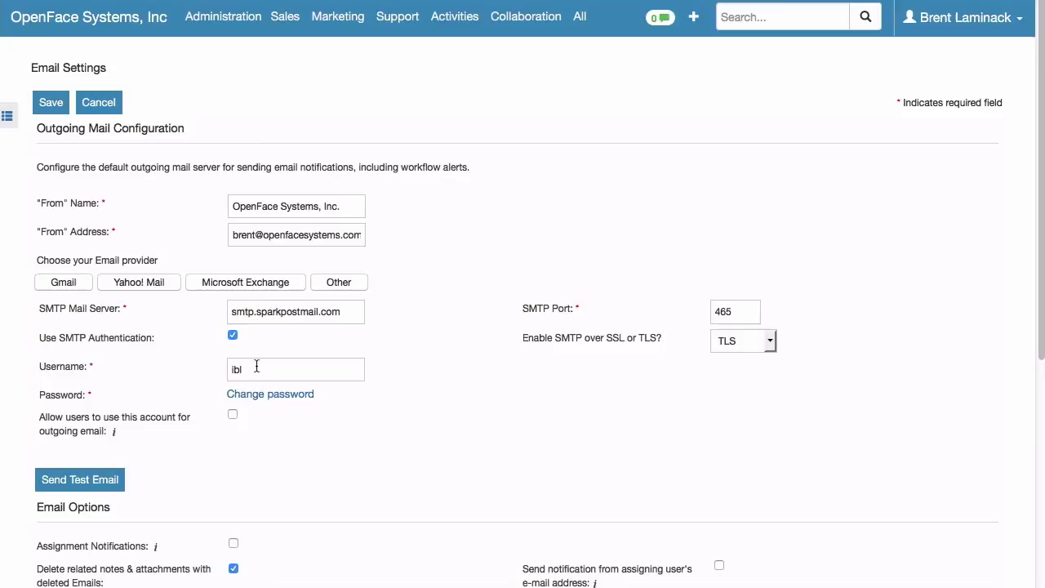
left_click(257, 366)
key("BackSpace")
key("BackSpace")
key("BackSpace")
key("ctrl+Tab")
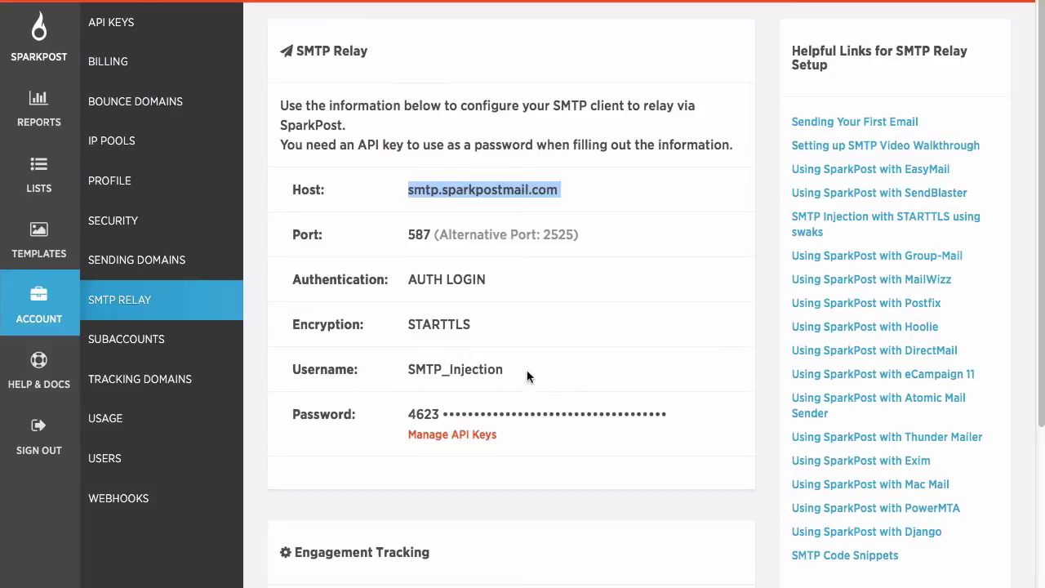
- Set the SMTP username to SMTP_Injection, copied from SparkPost
left_click_drag(515, 369, 411, 367)
key("ctrl+c")
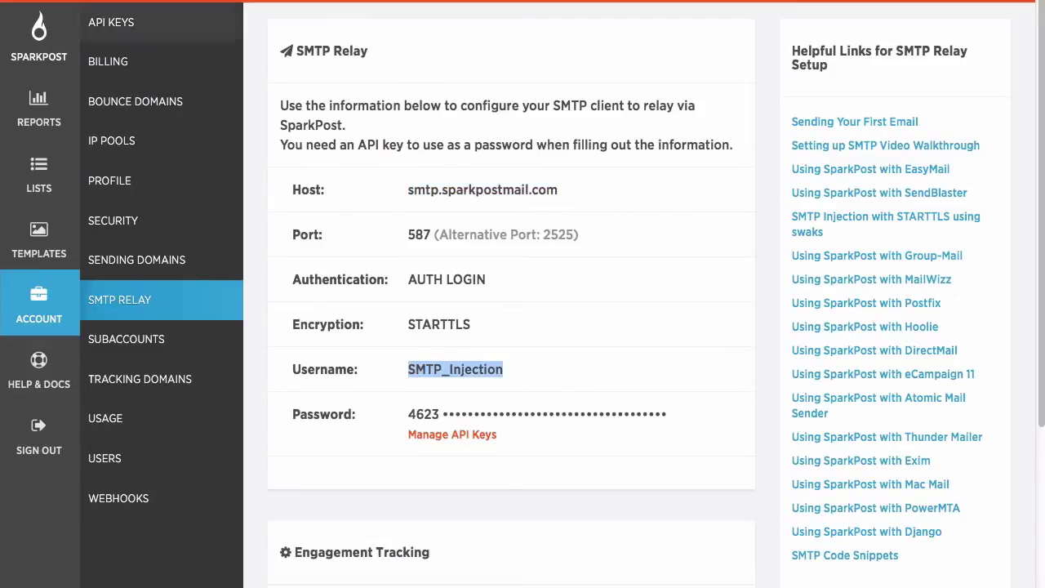
key("ctrl+Tab")
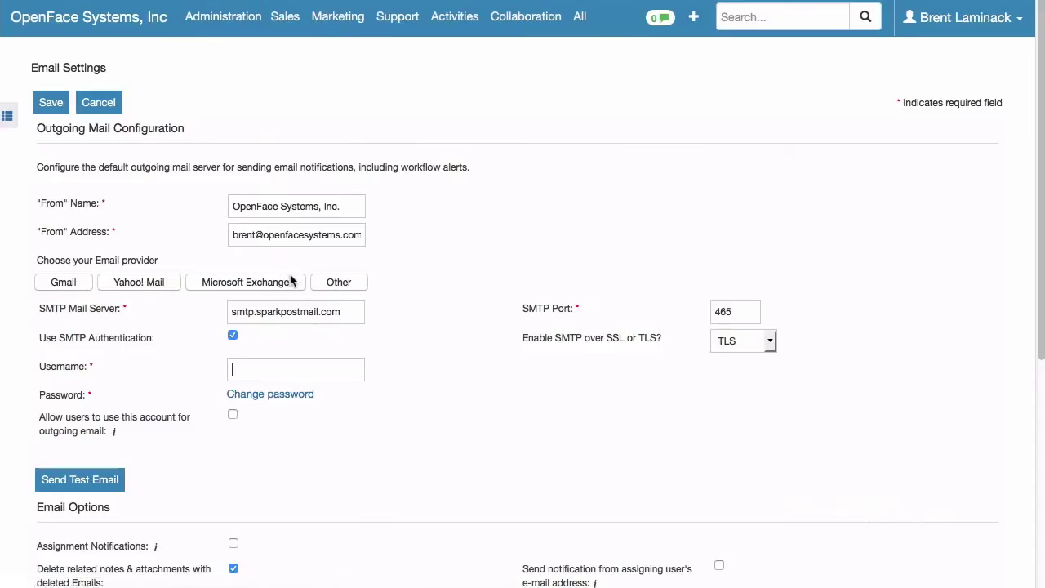
left_click(299, 364)
key("ctrl+v")
- Change the SMTP port from 465 to SparkPost's relay port 587
key("ctrl+Tab")
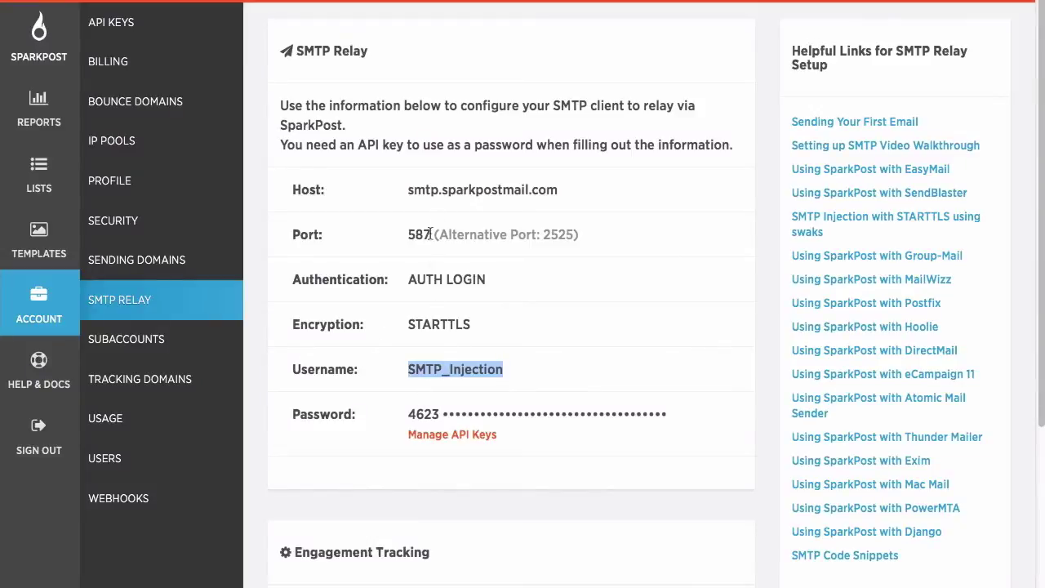
left_click_drag(430, 234, 398, 237)
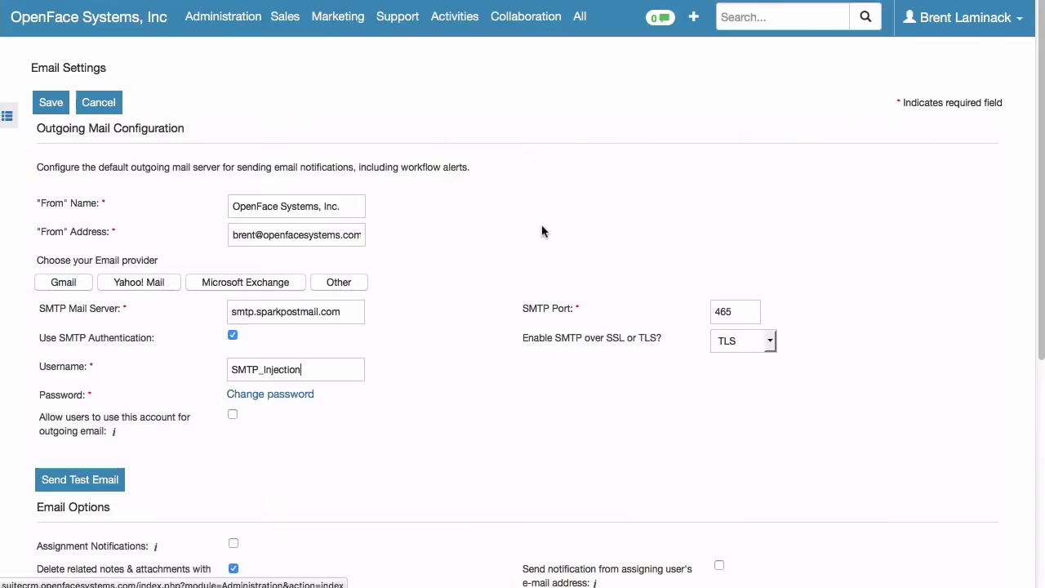
left_click_drag(750, 315, 690, 317)
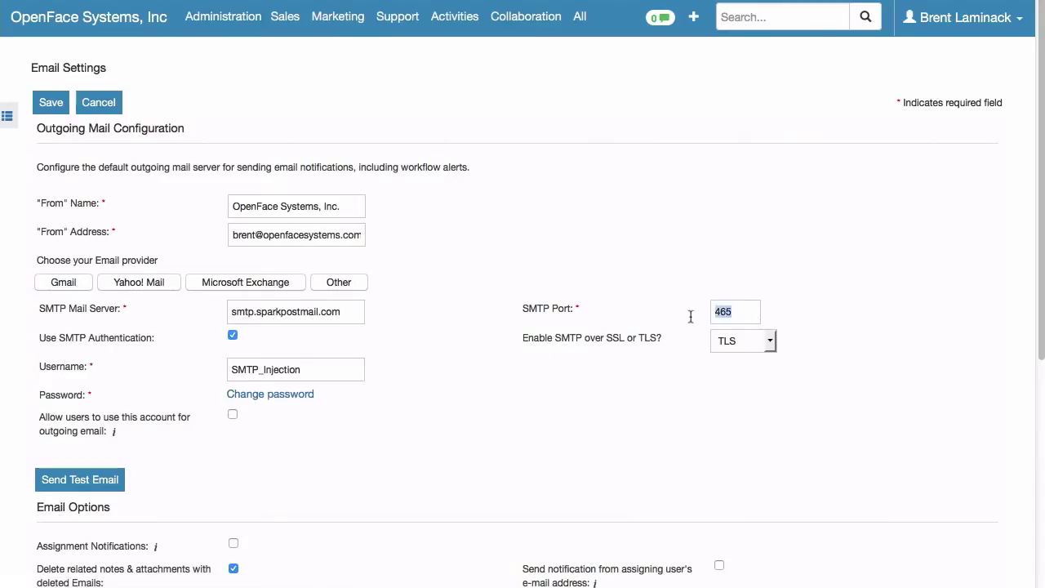
type("587")
- Keep TLS encryption, allow users to send with this account, and open password entry
left_click(761, 343)
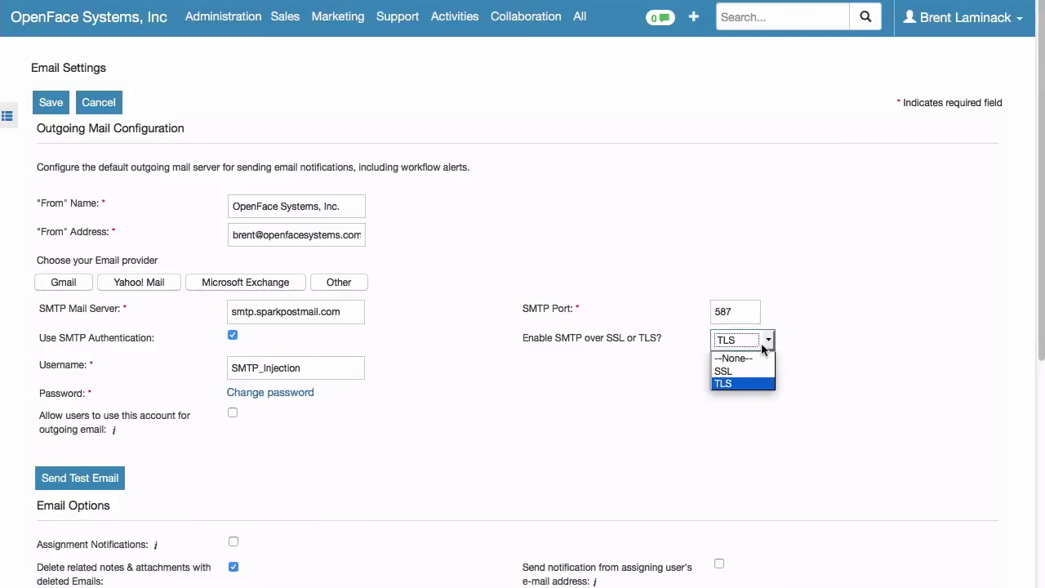
left_click(751, 384)
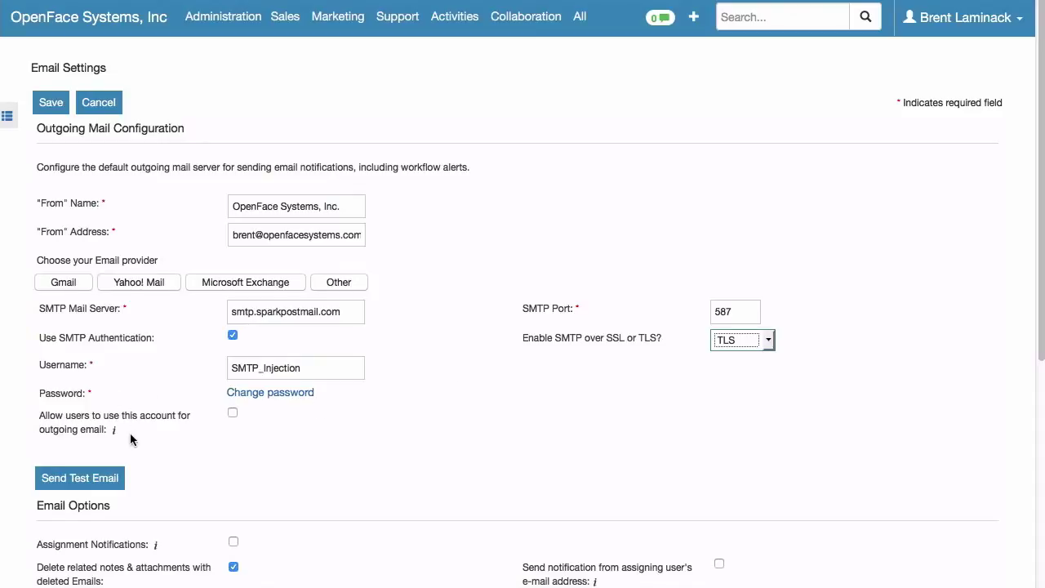
left_click(234, 414)
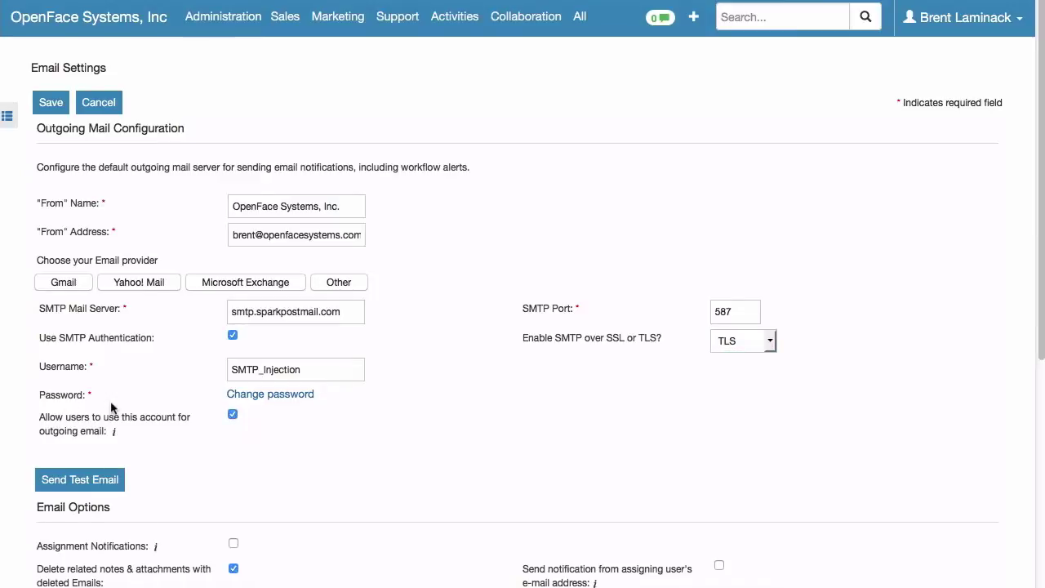
left_click(280, 396)
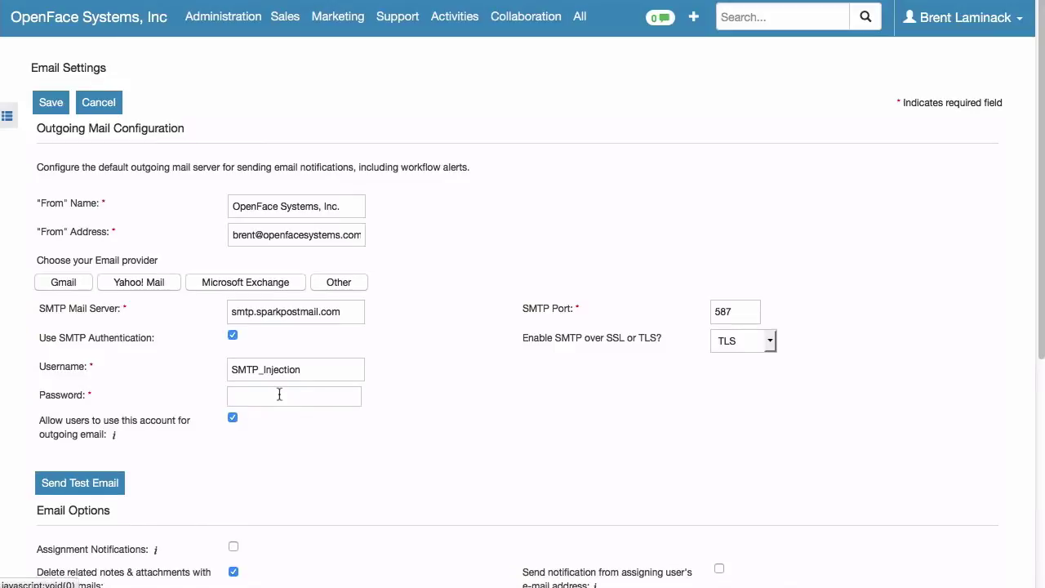
left_click(279, 394)
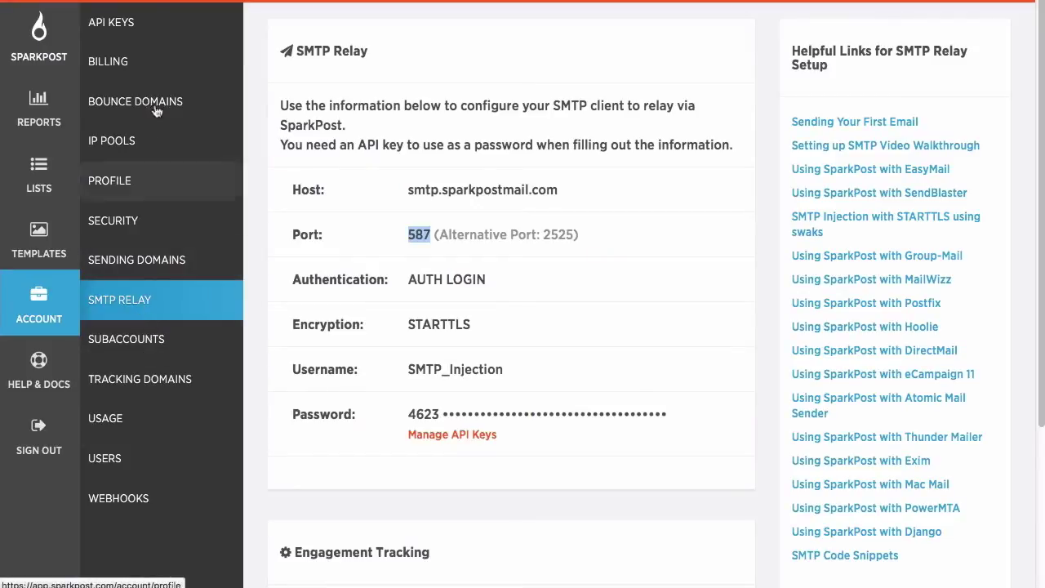
- Start a SparkPost API key named suitecrm.openfacesystems.com with only Send via SMTP permission
left_click(126, 31)
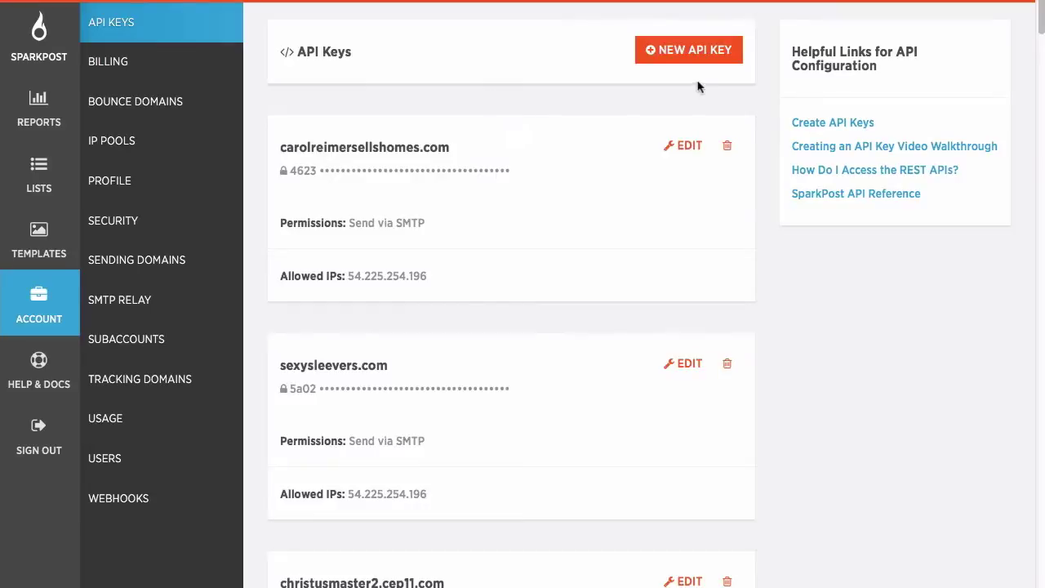
left_click(694, 51)
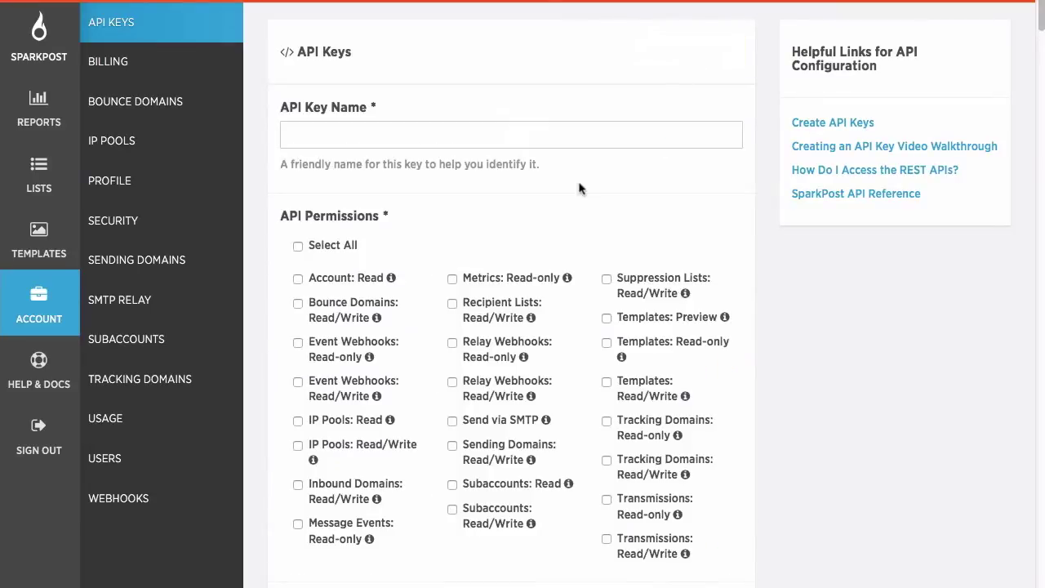
left_click(584, 142)
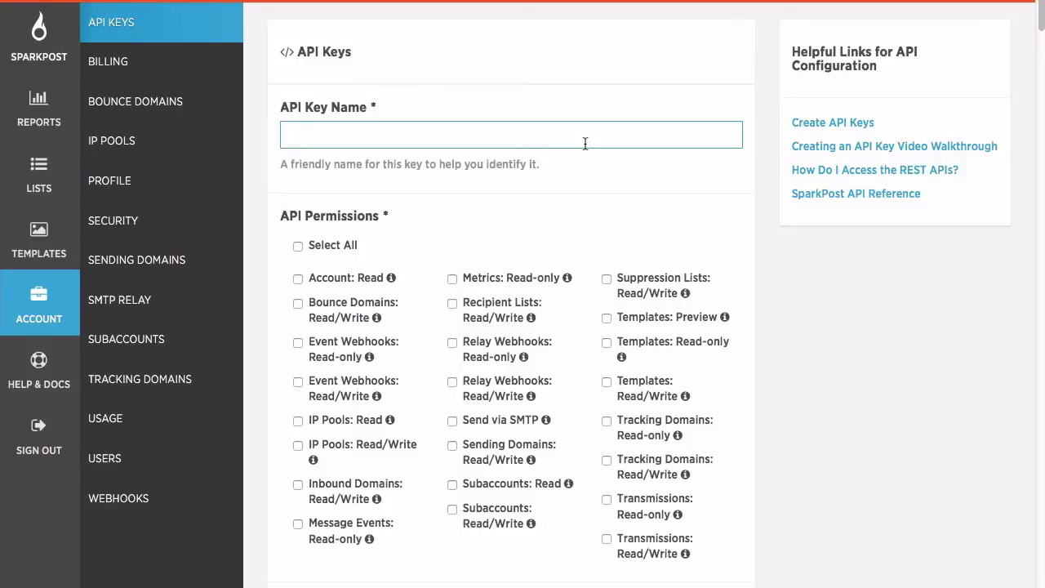
type("suitecrm.openfacesys")
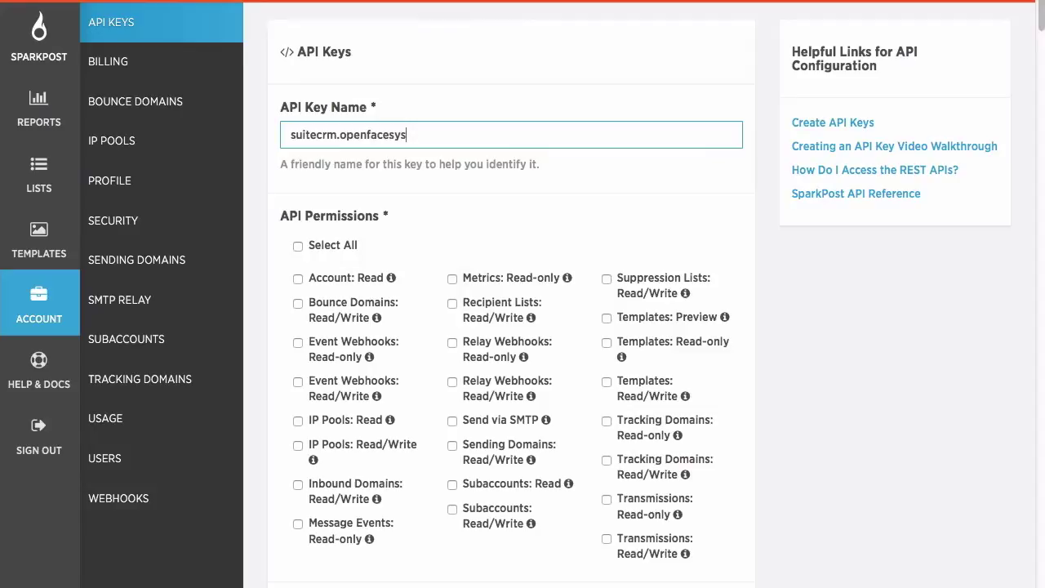
type("tems.com")
left_click(453, 425)
left_click(454, 424)
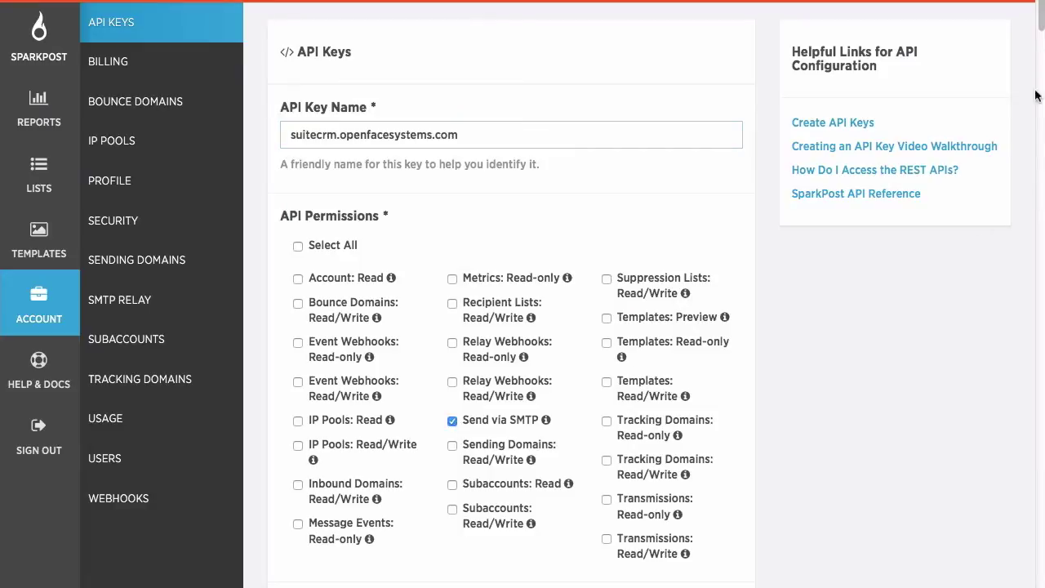
scroll(1039, 28, "down", 5)
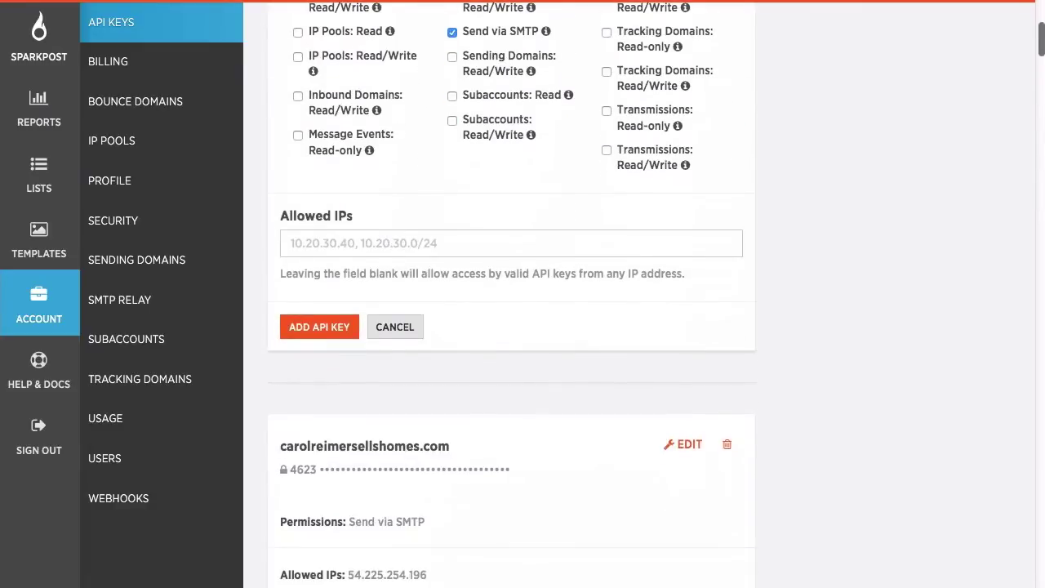
left_click(686, 253)
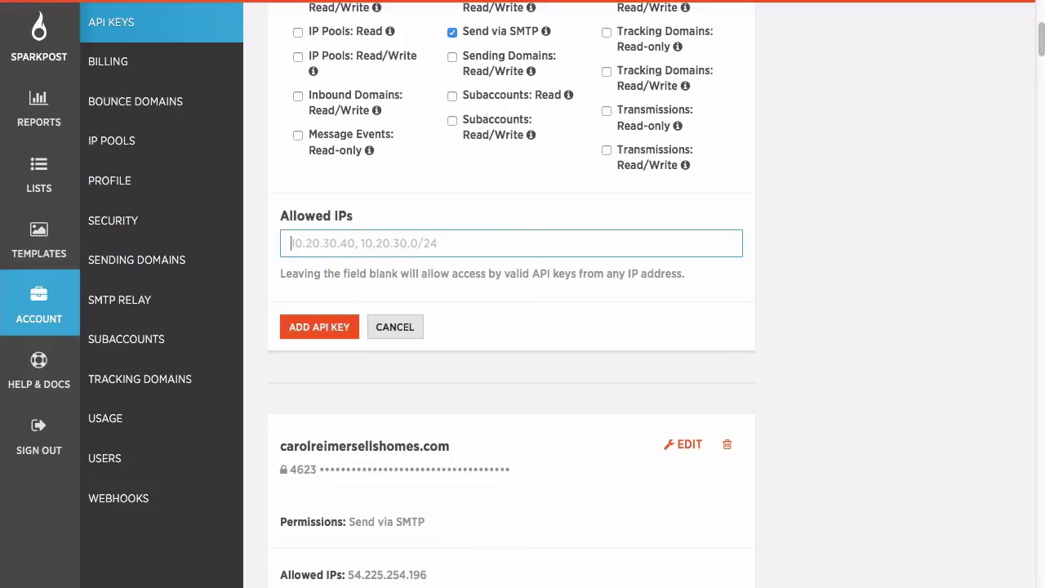
- Run nslookup openfacesystems.com in the terminal and copy the address 54.225.254.196
key("super+Tab")
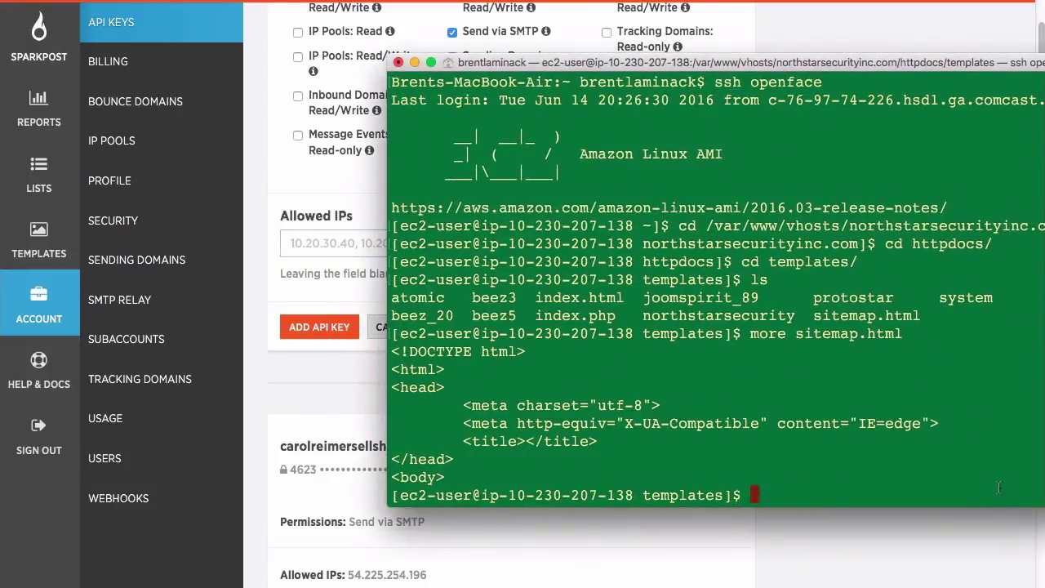
type("clear")
key("Return")
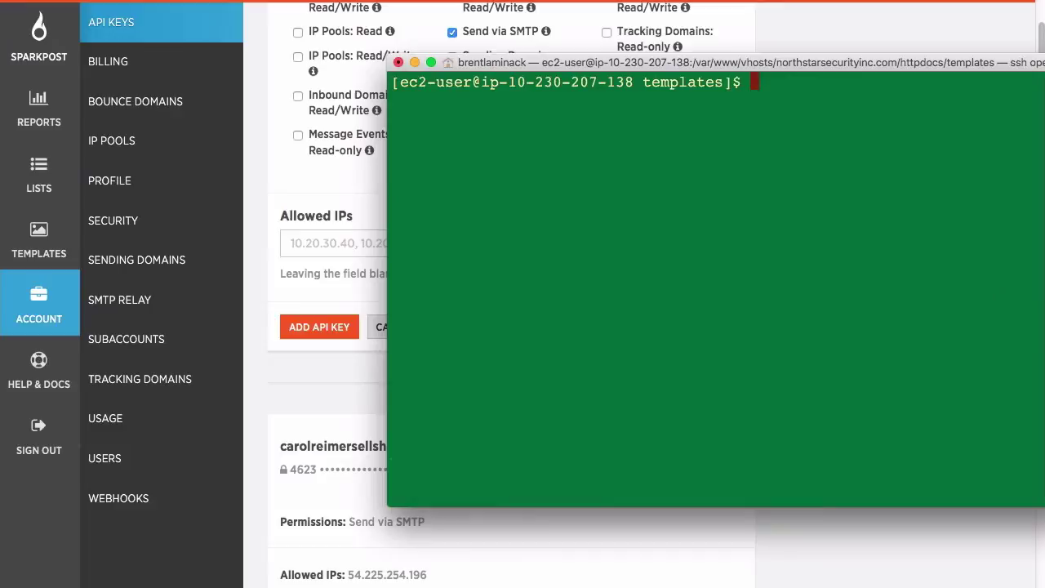
type("nslookup ")
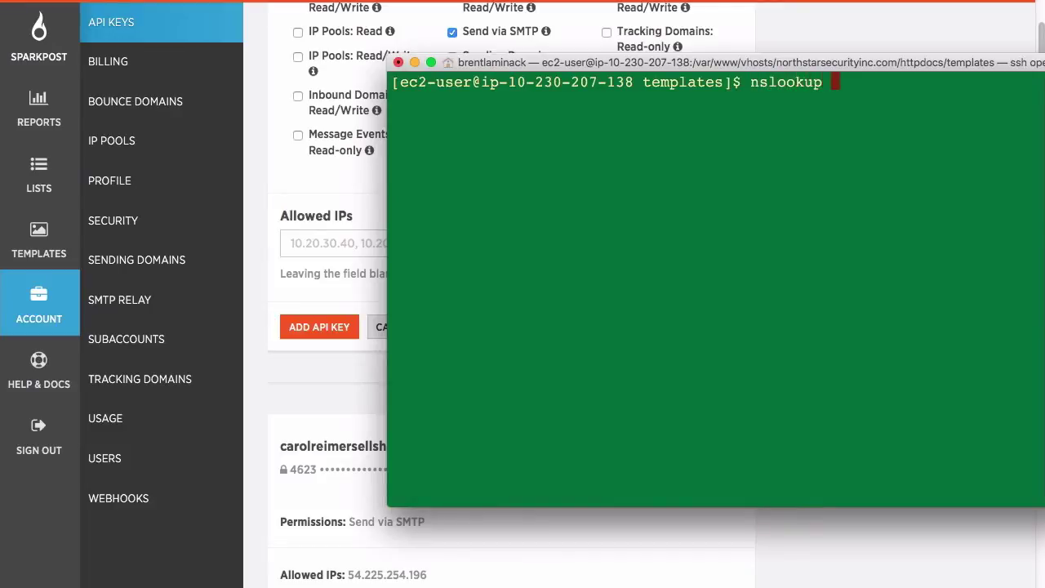
type("openfacesy")
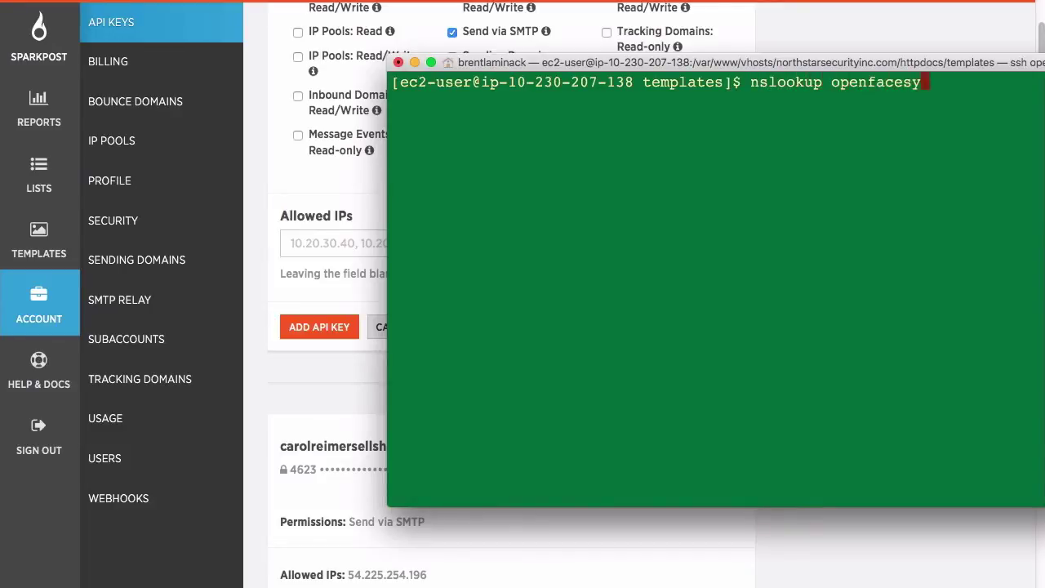
type("stems.com")
key("Return")
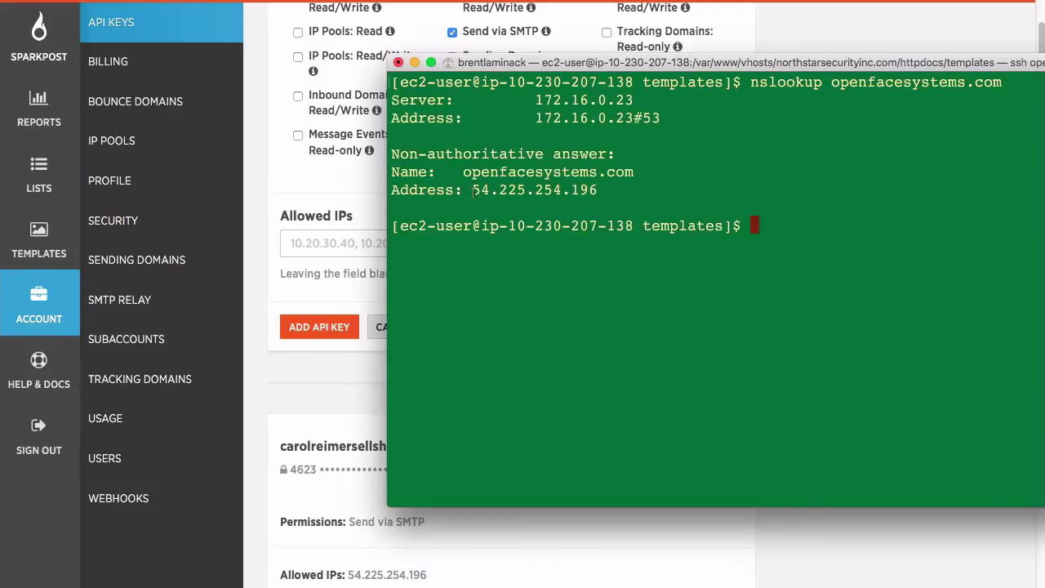
left_click_drag(473, 191, 599, 189)
key("super+c")
- Paste 54.225.254.196 as the allowed IP and create the API key
left_click(417, 64)
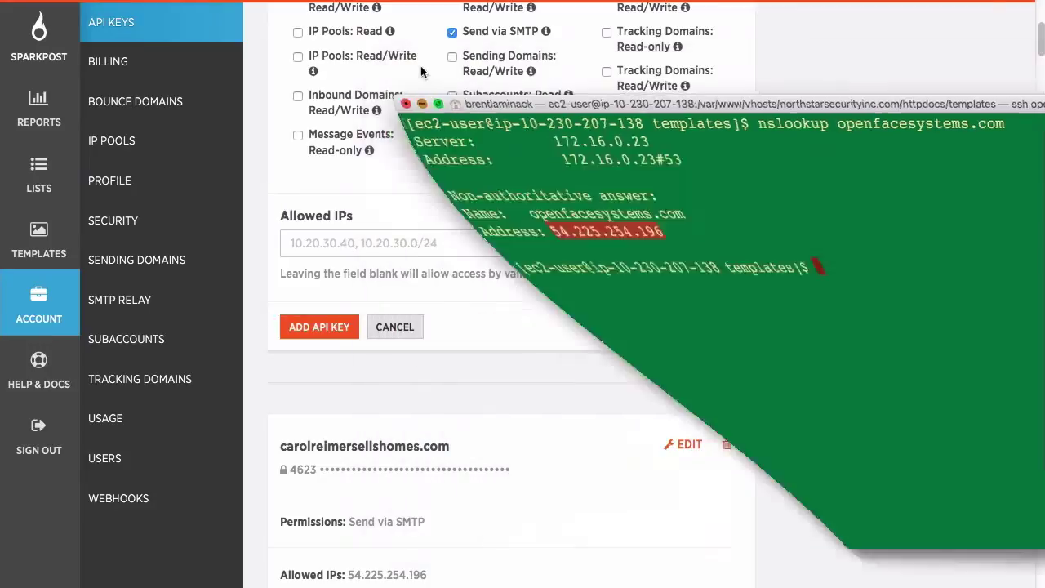
left_click(422, 244)
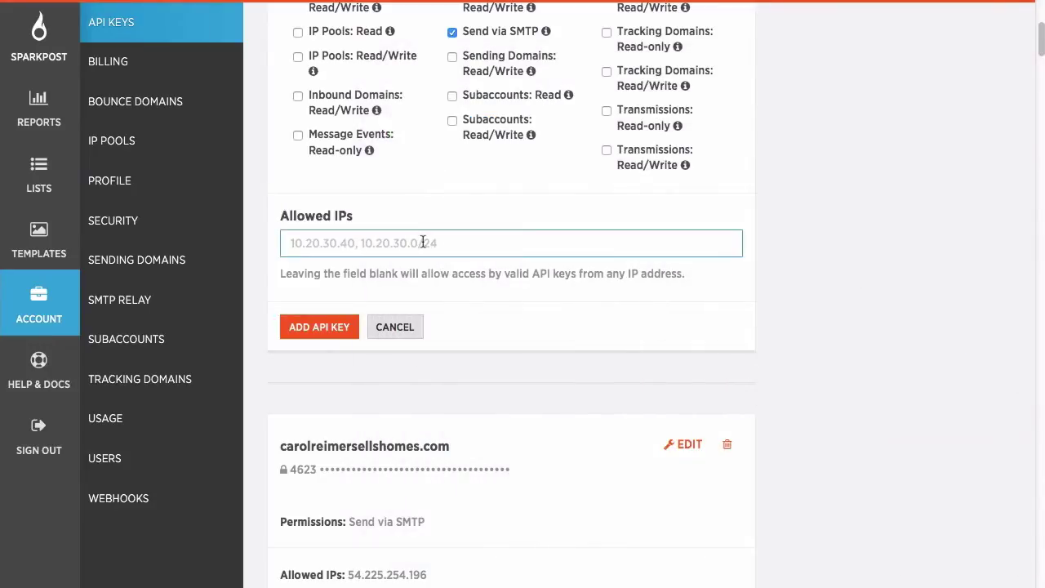
key("super+v")
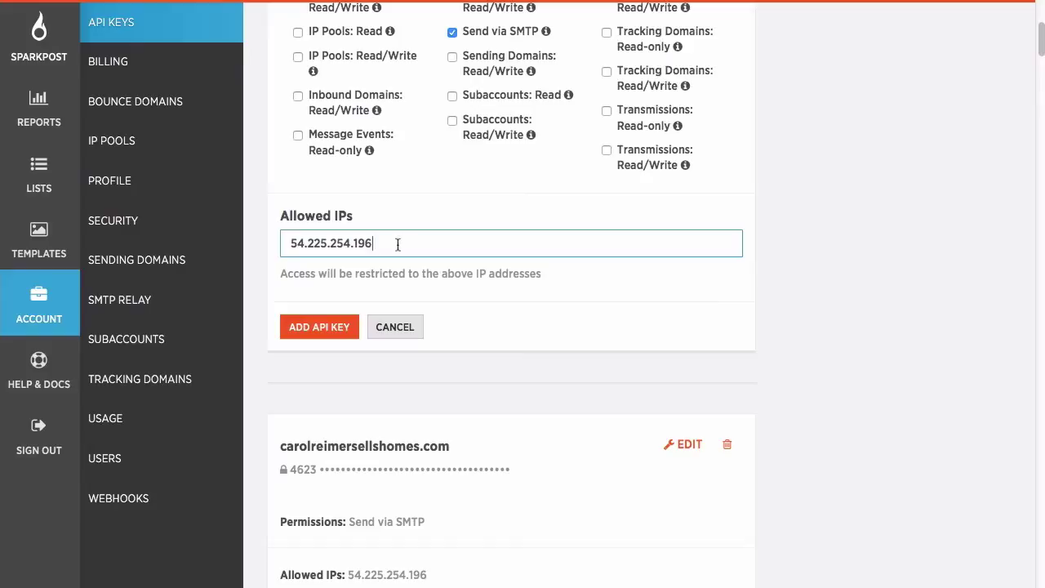
left_click(320, 328)
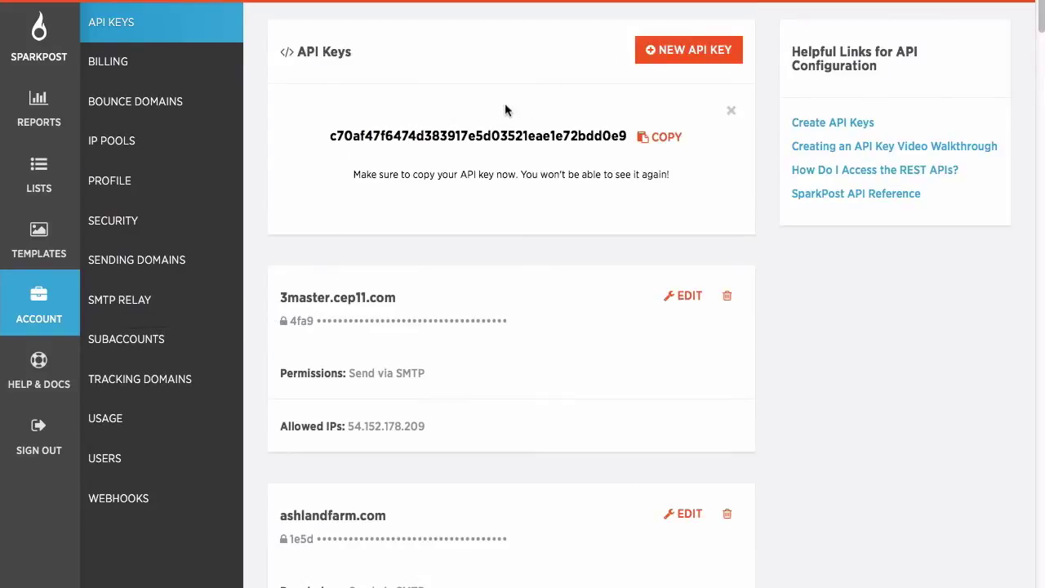
- Paste the new SparkPost API key as the SMTP password, save, and reopen Email Settings
left_click(677, 144)
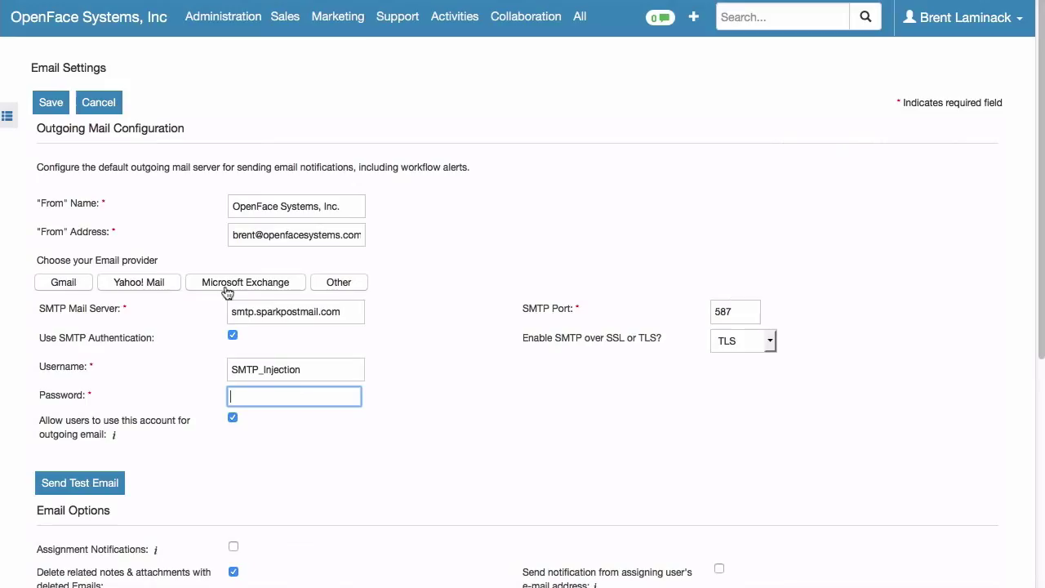
key("super+v")
left_click(51, 104)
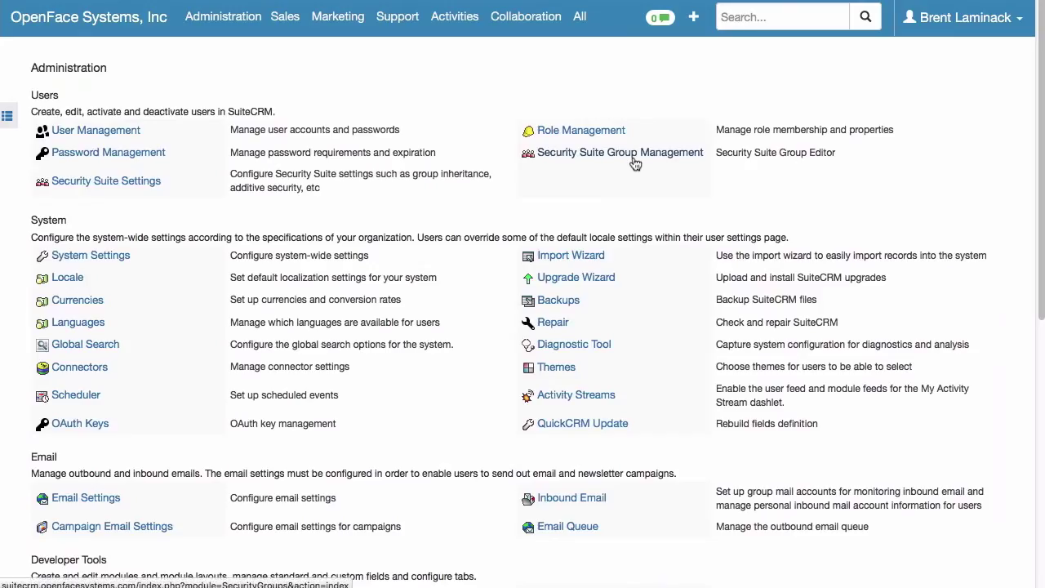
left_click(85, 497)
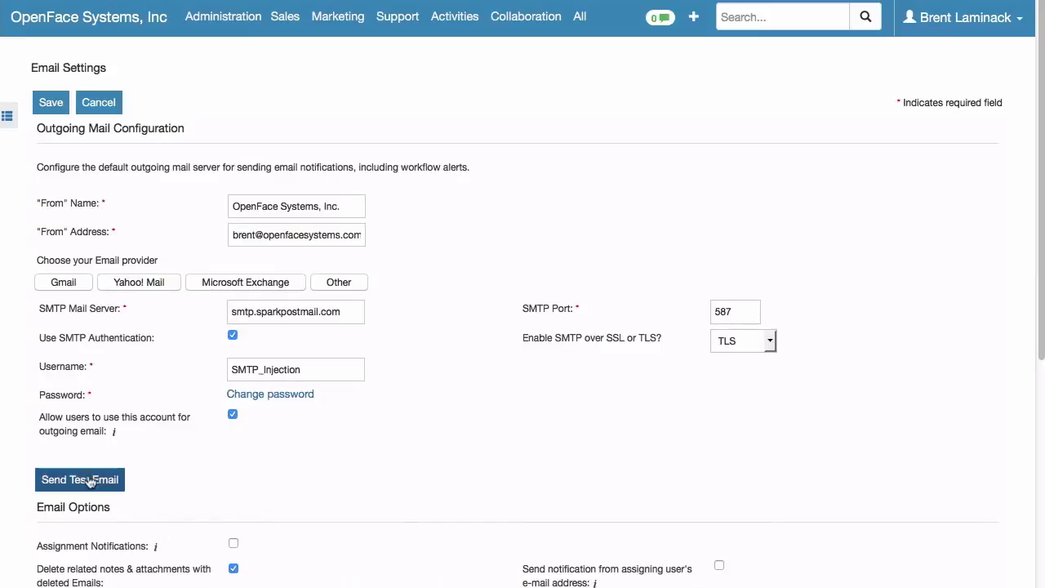
- Send a SuiteCRM test email via SparkPost SMTP to the prefilled address and dismiss the confirmation
left_click(88, 482)
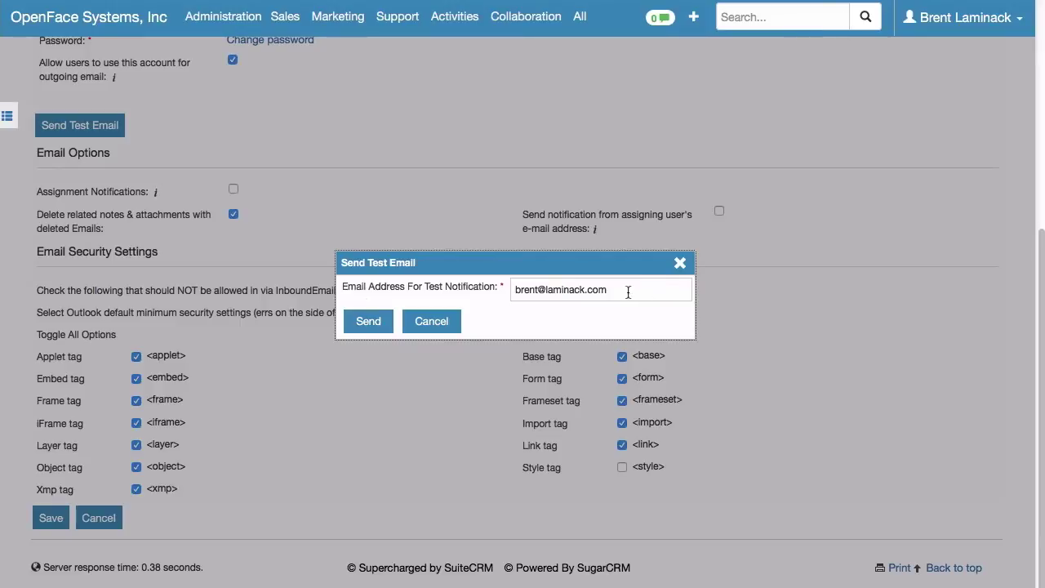
left_click(368, 321)
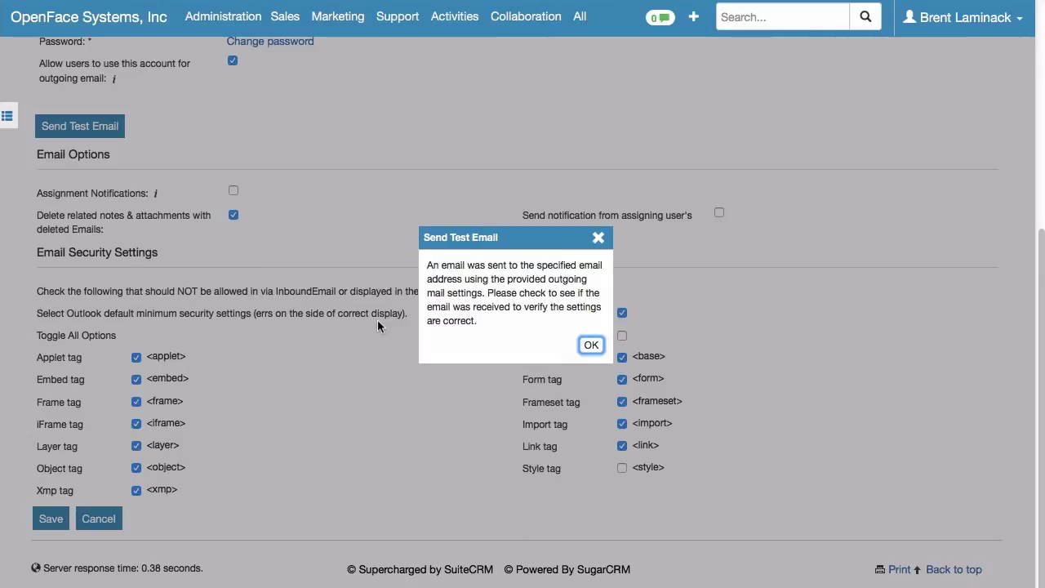
left_click(599, 239)
left_click_drag(1041, 267, 1041, 37)
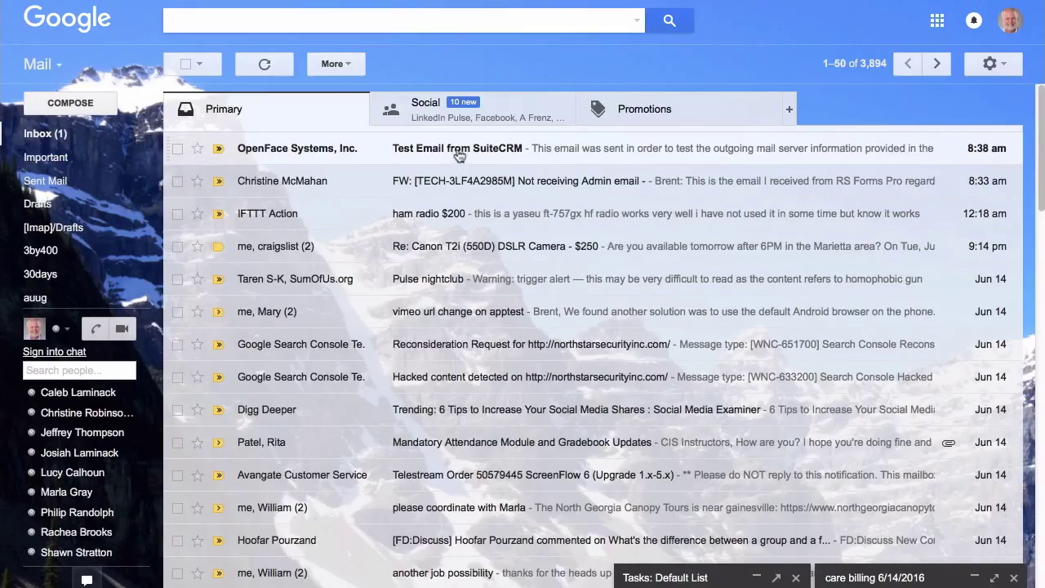
- Open the 'Test Email from SuiteCRM' message in Gmail, then return to the inbox
left_click(459, 152)
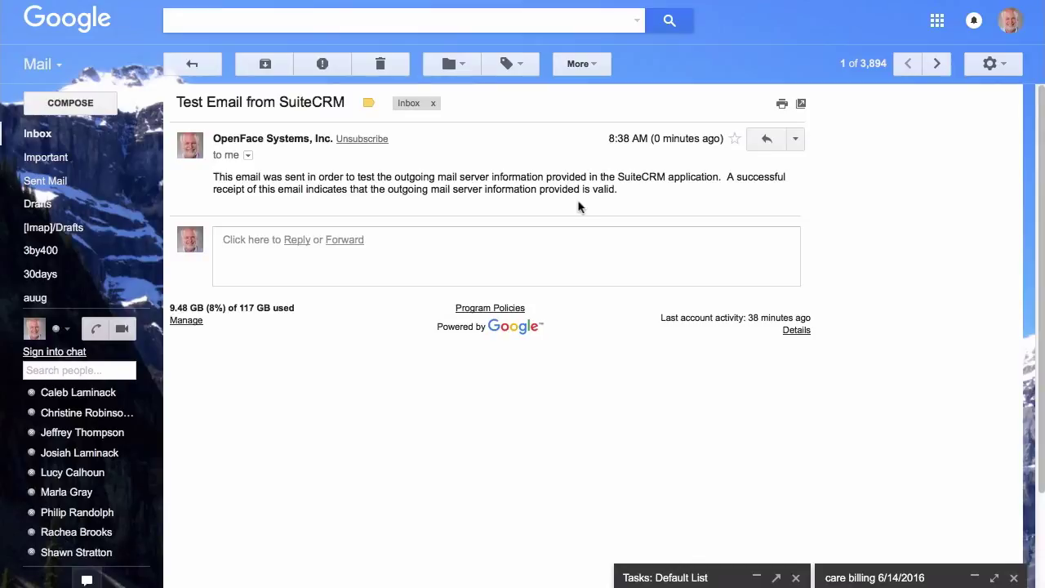
left_click(193, 64)
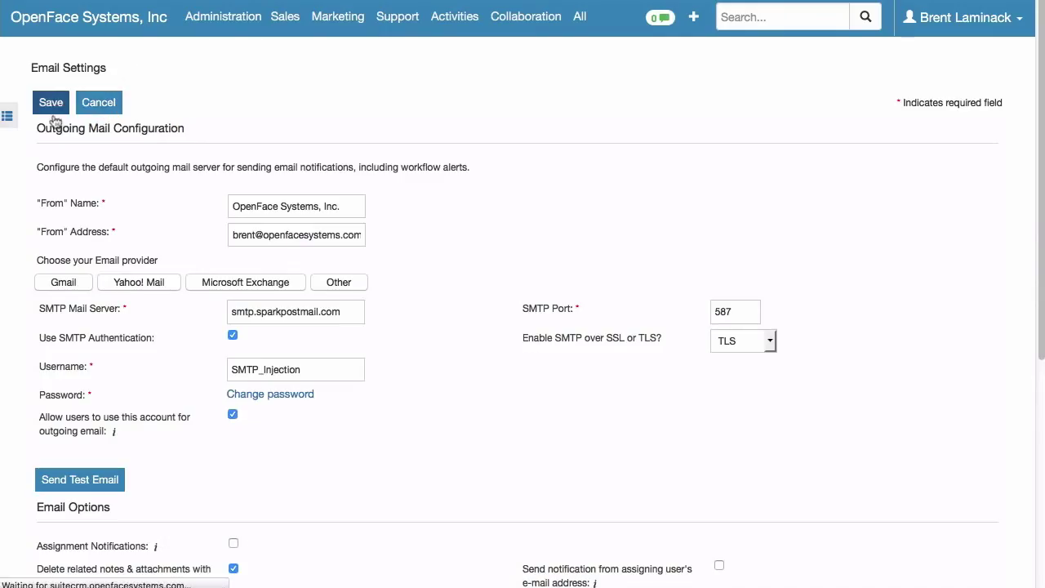
- Go to the TagAFile.com account record and start a Quick Compose email to its address
left_click(12, 118)
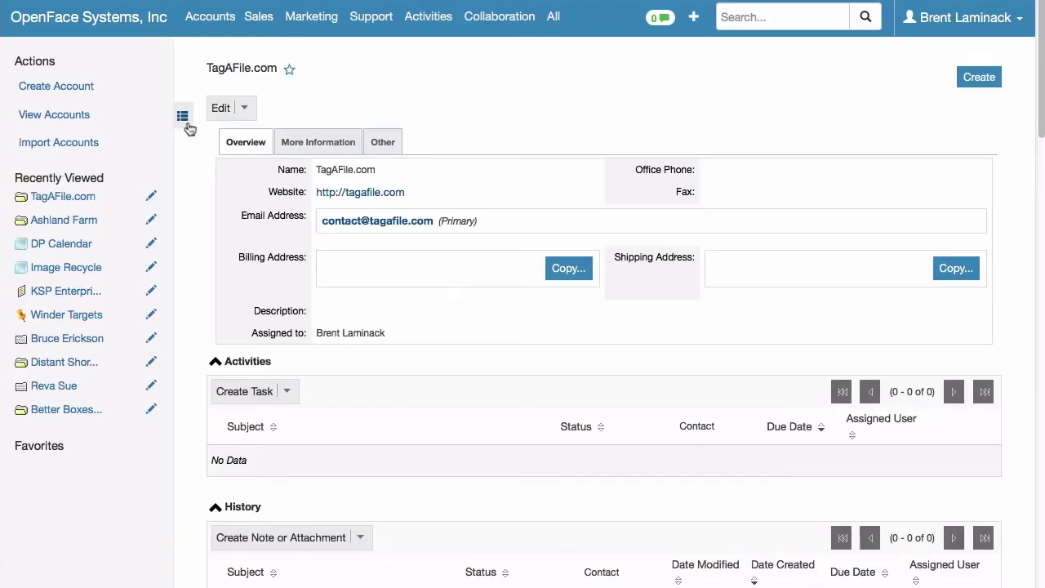
left_click(182, 116)
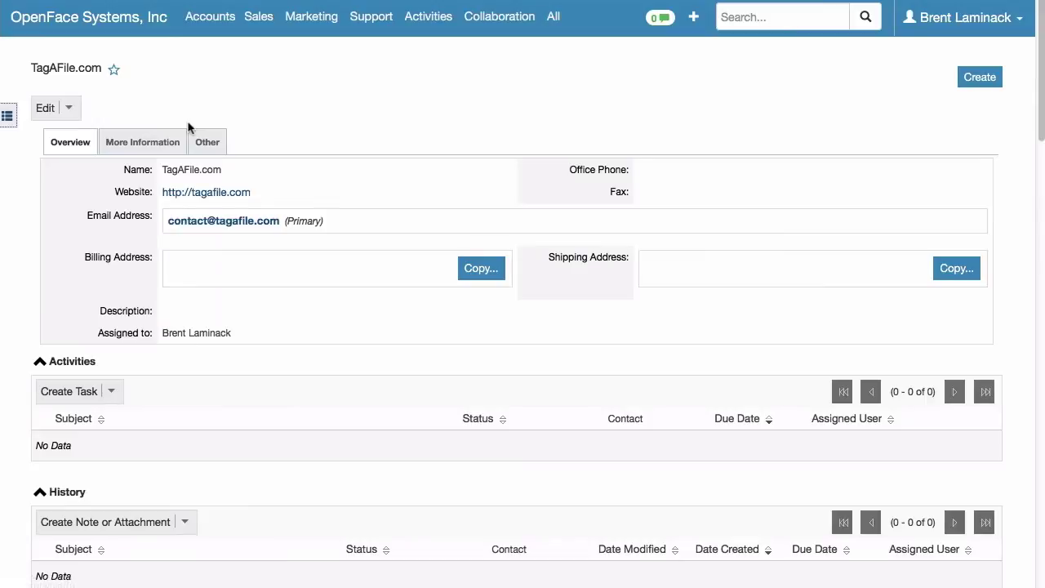
left_click(223, 221)
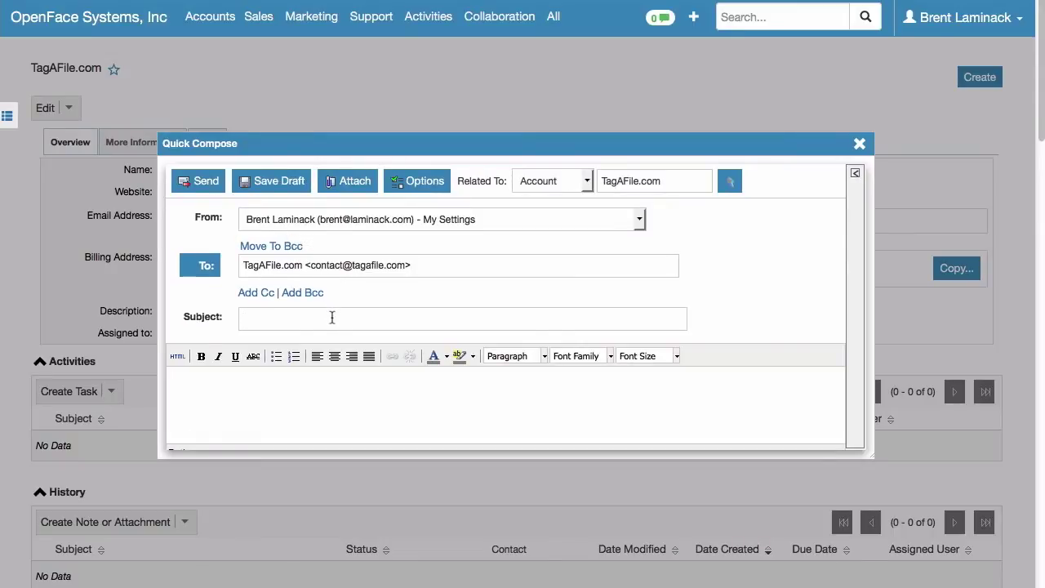
- Enter subject 'this is a test from sparkpost' and body 'nice, fancy html email to the client'
left_click(244, 315)
type("this is a test from sparkpost")
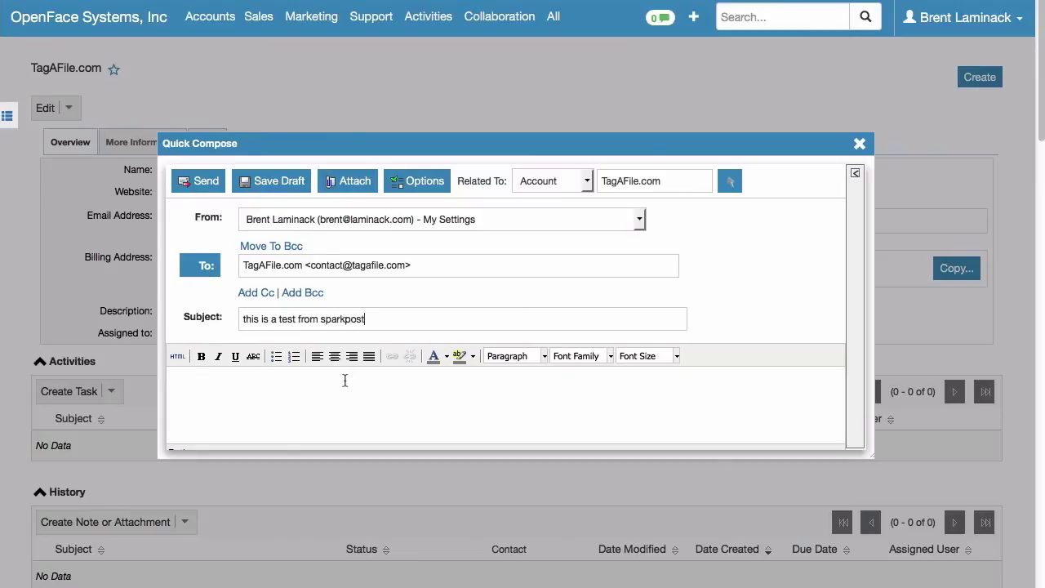
type("nice, fan")
type("cy html ")
type("eamil")
key("BackSpace")
key("BackSpace")
type("mail to the cli")
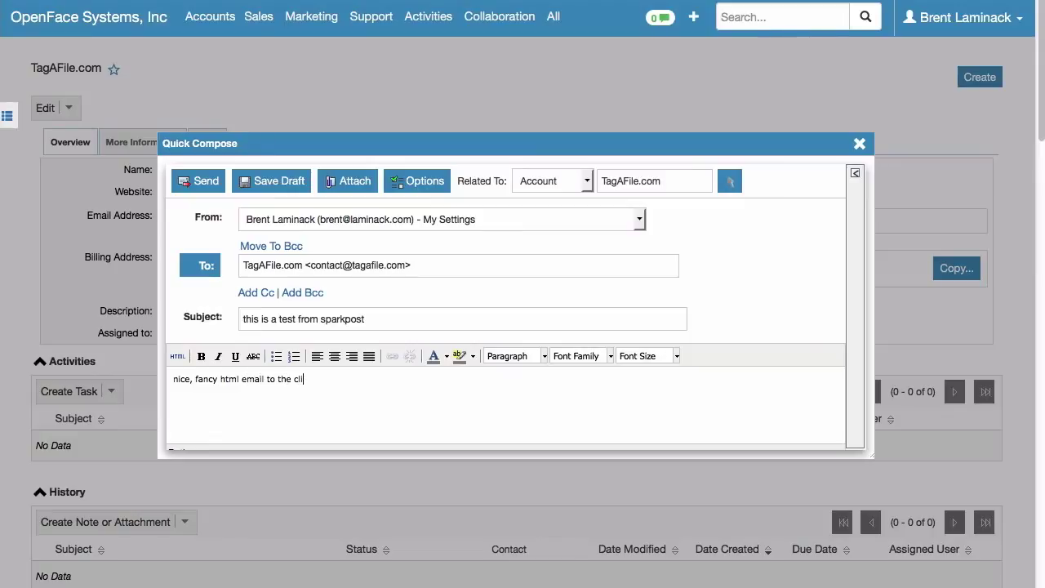
type("ent.")
- Bold the word html in the body and send the email to TagAFile.com
double_click(232, 379)
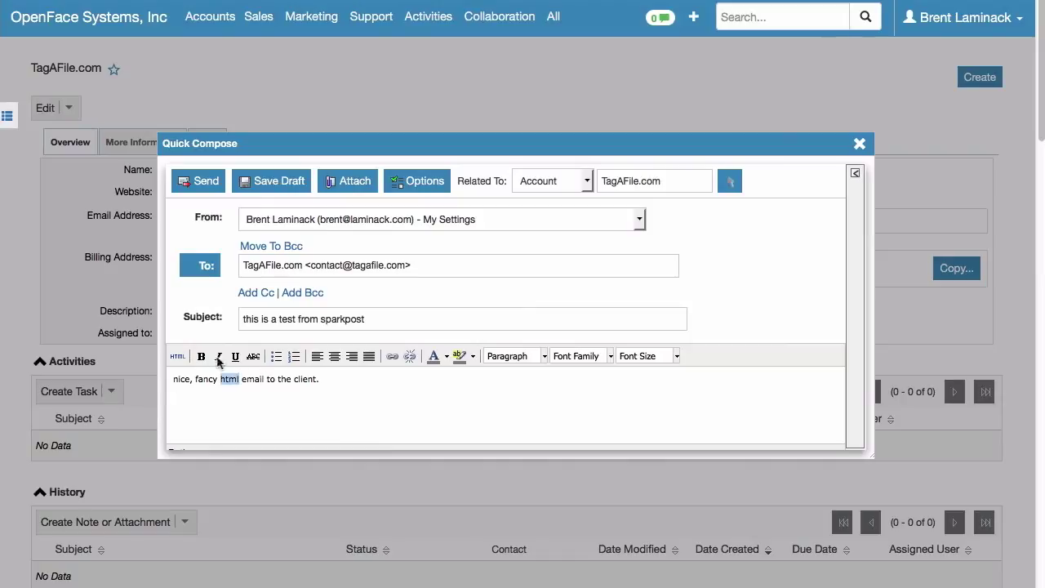
left_click(202, 356)
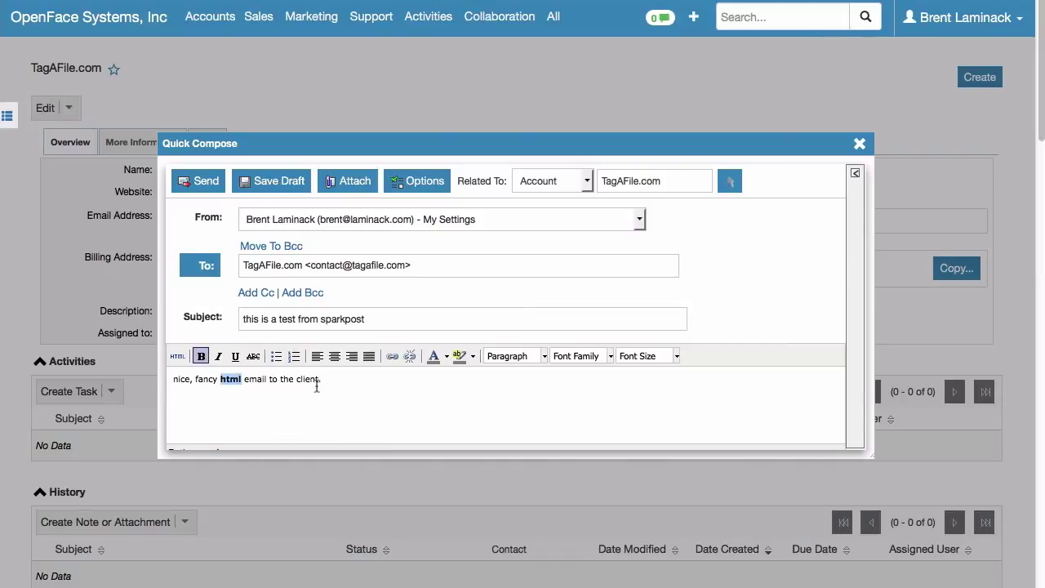
left_click(345, 383)
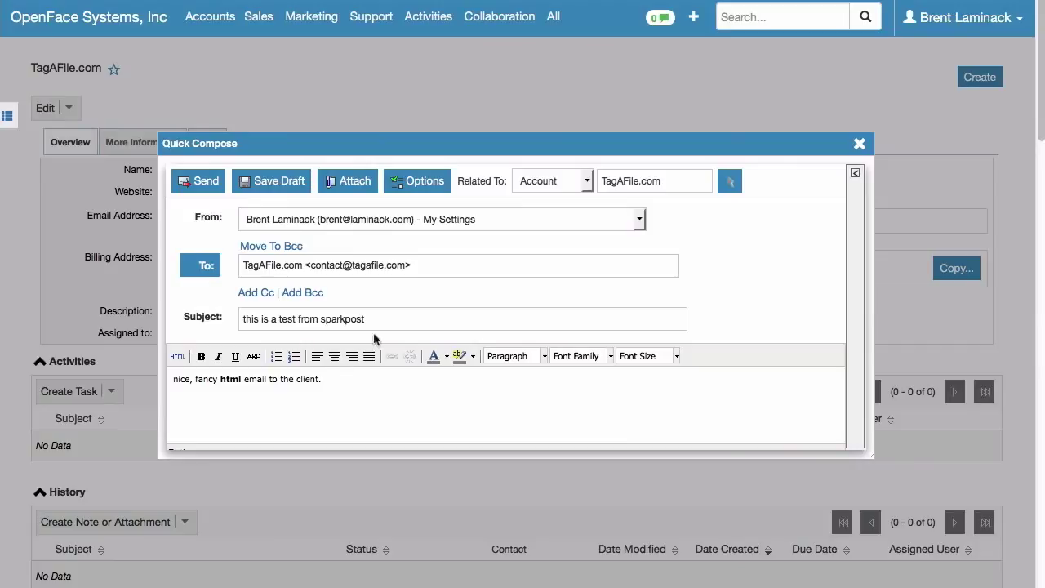
left_click(205, 181)
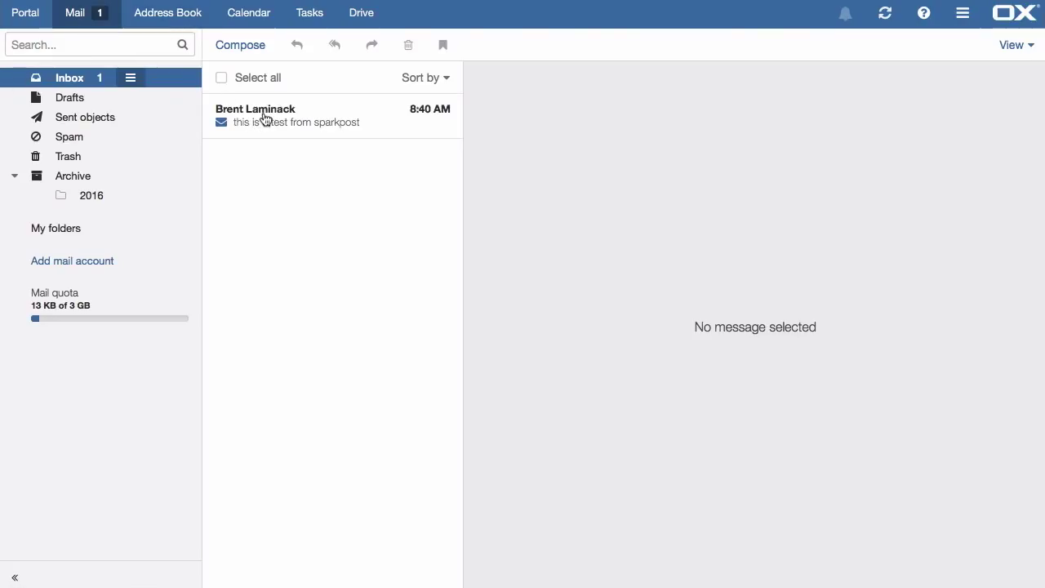
- Open the received 'this is a test from sparkpost' email in the OX App Suite inbox
left_click(265, 119)
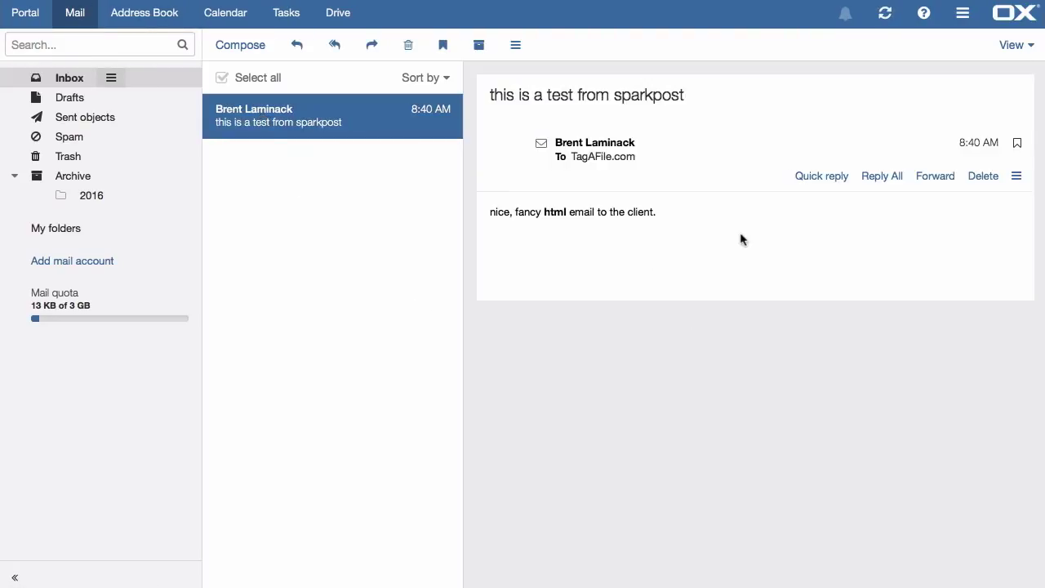